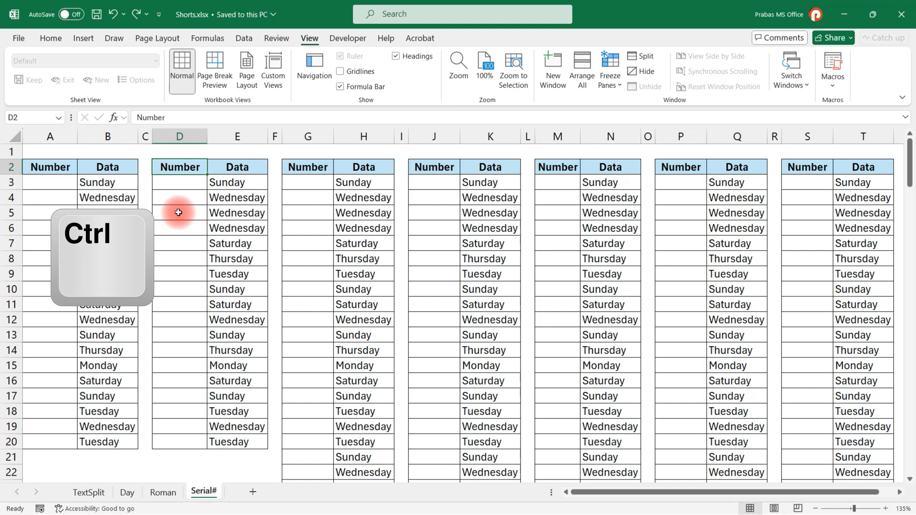
Enter 1 in cell A3 as the first serial number of the first table.
click(44, 184)
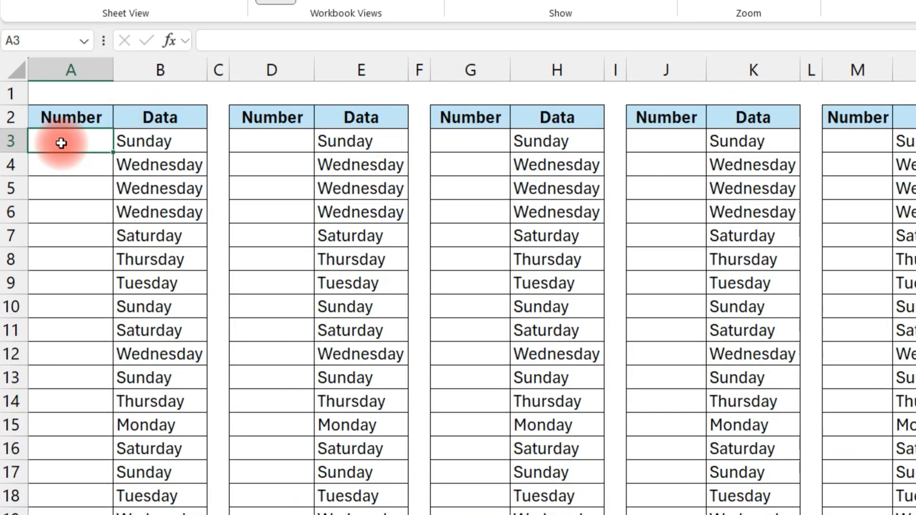
text(1)
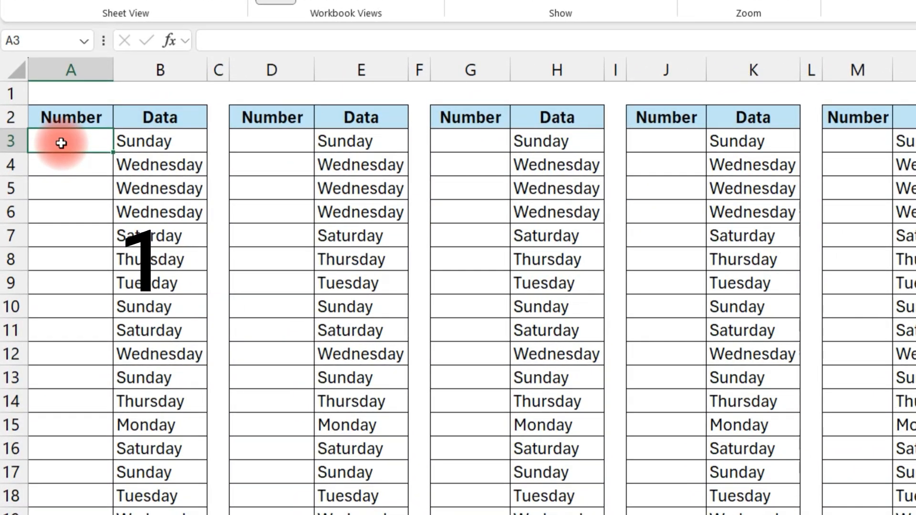
key(Return)
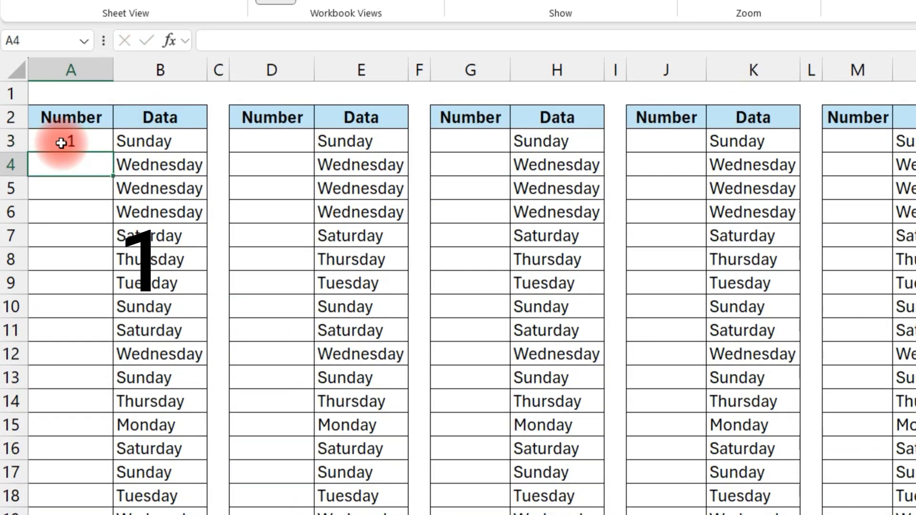
click(61, 142)
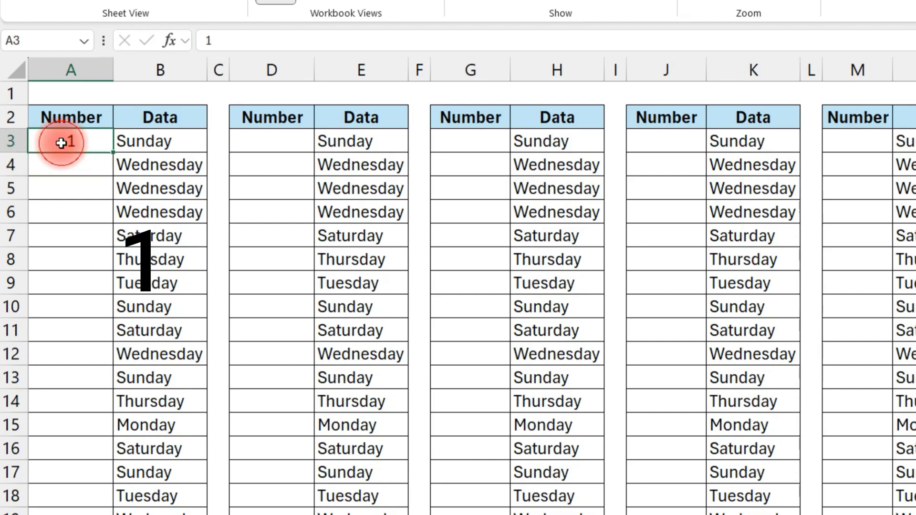
drag(113, 152, 79, 512)
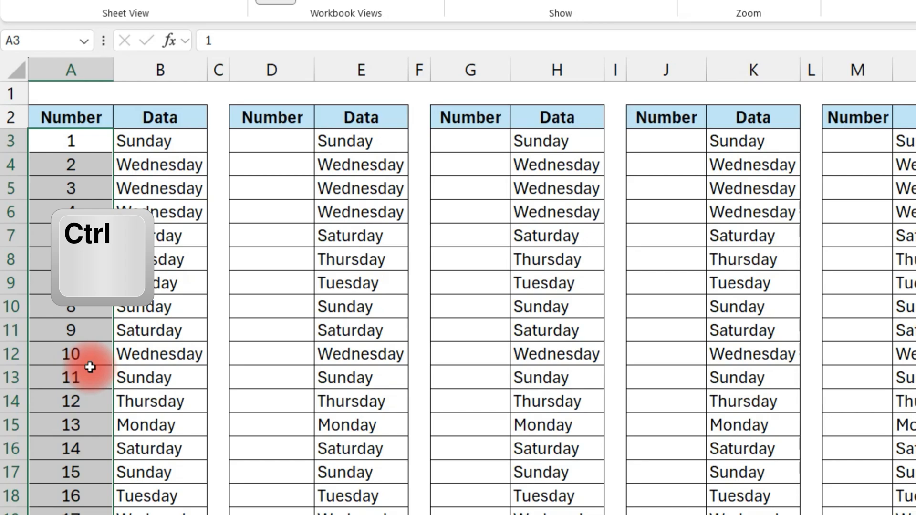
drag(90, 367, 88, 514)
key(ctrl+z)
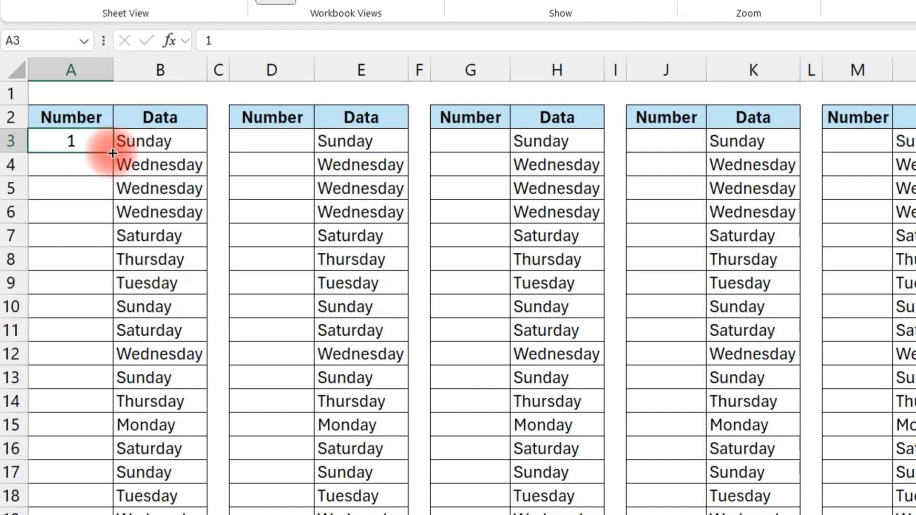
Fill the number in A3 down to A20 as a series increasing by one, from 1 to 18.
drag(113, 152, 95, 513)
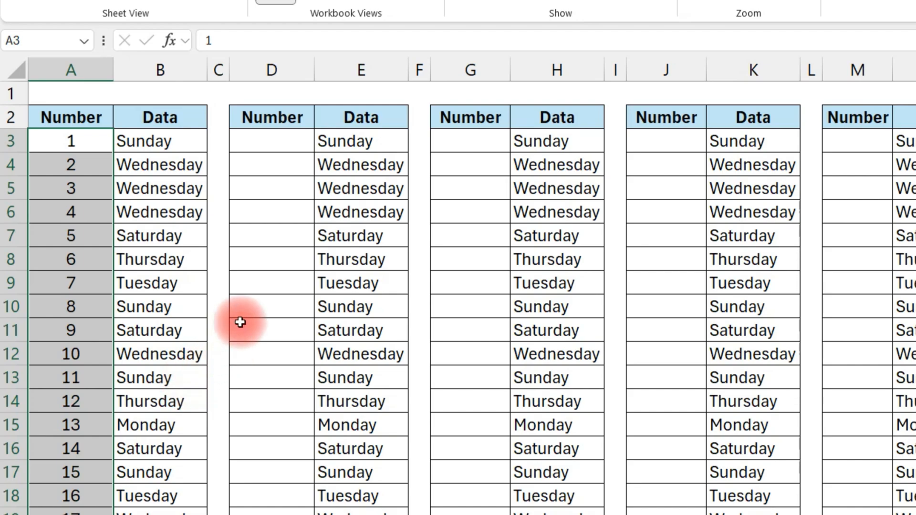
Enter 1 in cell D3 and 2 in cell D4 of the second table.
click(271, 147)
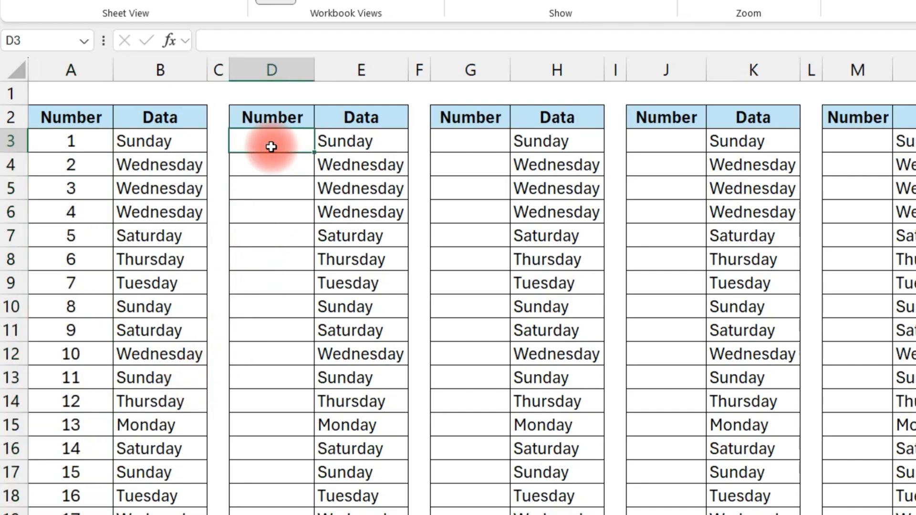
text(1)
key(Return)
text(2)
key(Return)
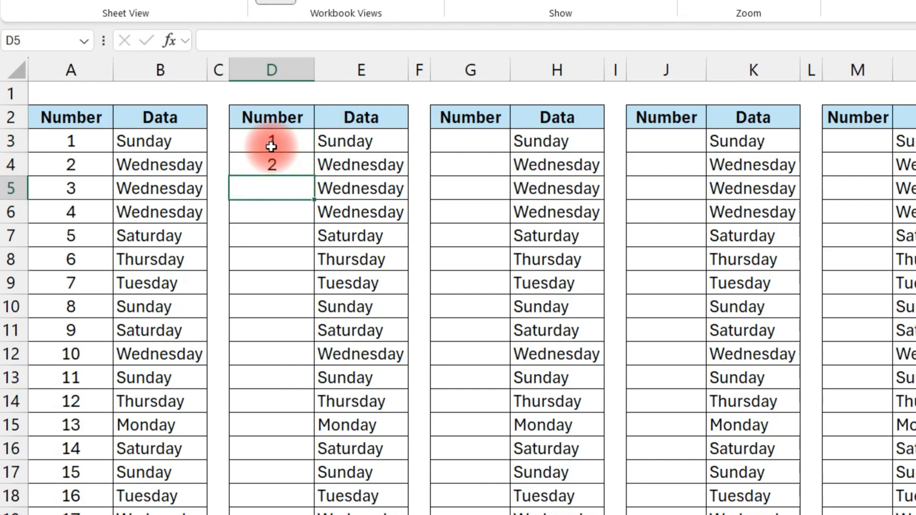
Autofill the pattern from D3:D4 down the second table's Number column to D20.
drag(276, 141, 285, 171)
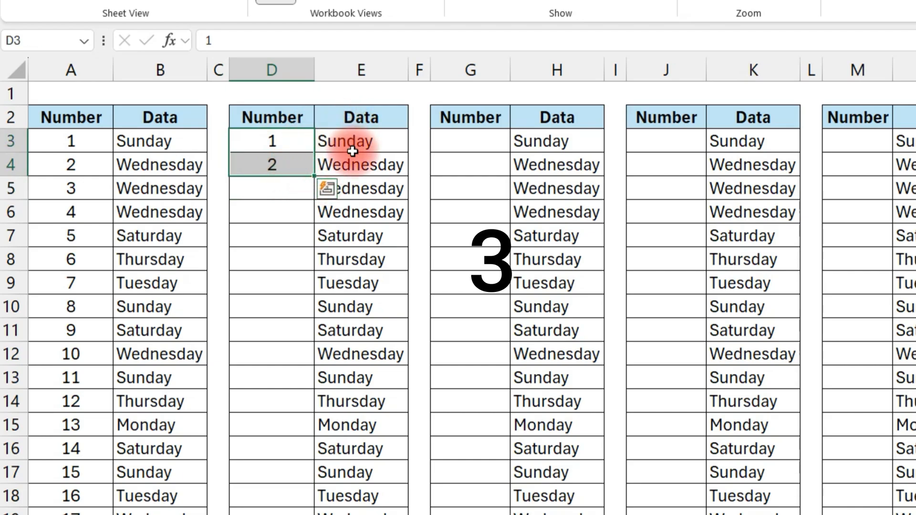
double_click(312, 177)
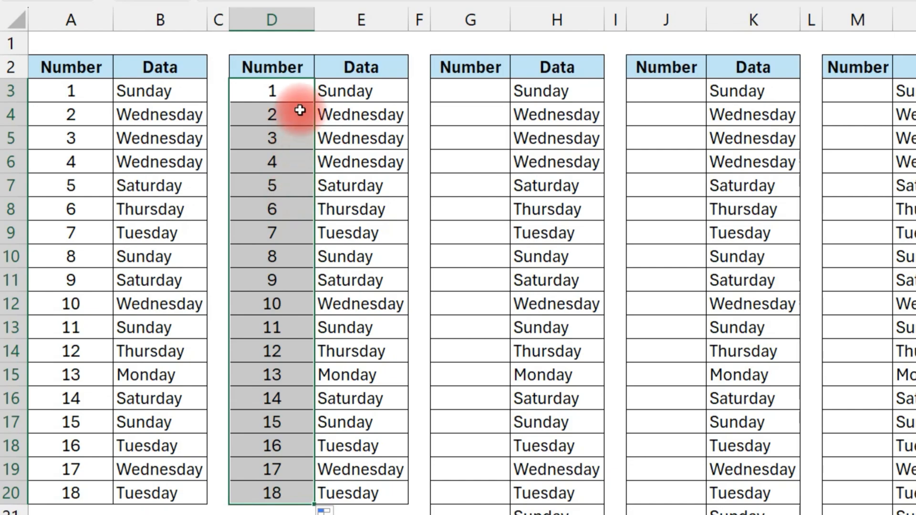
click(292, 489)
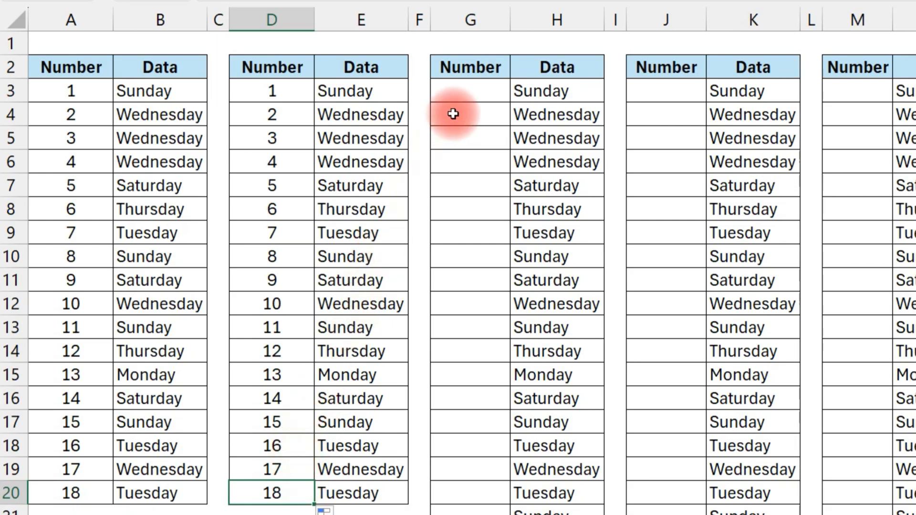
Enter 1 in cell G3 and the formula =G3+1 in cell G4 of the third table.
click(464, 97)
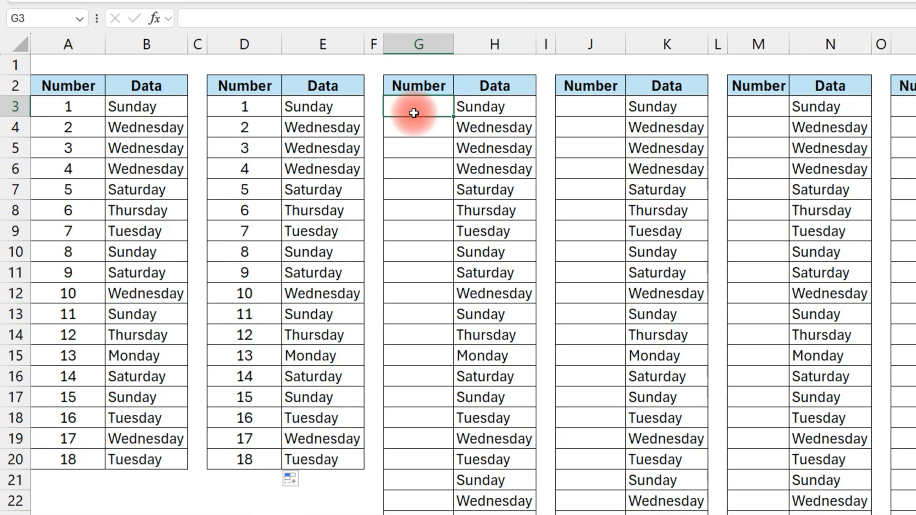
text(1)
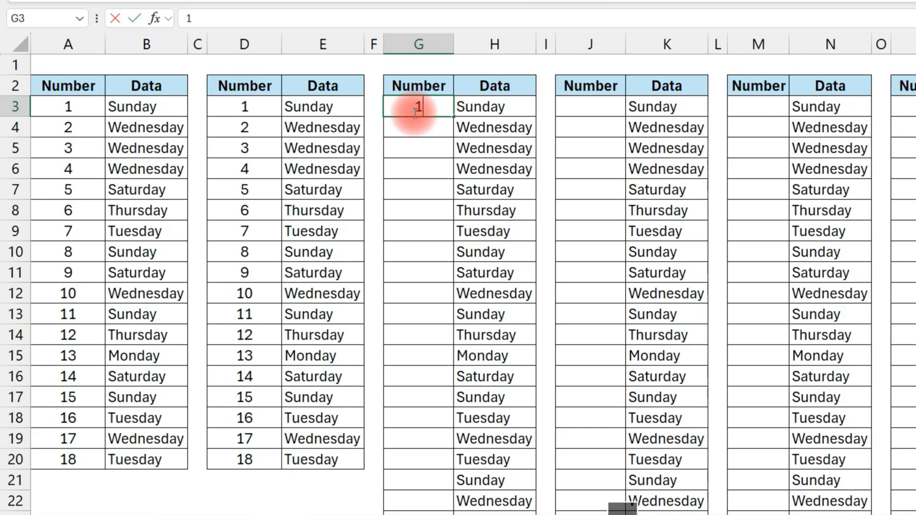
key(Return)
text(=)
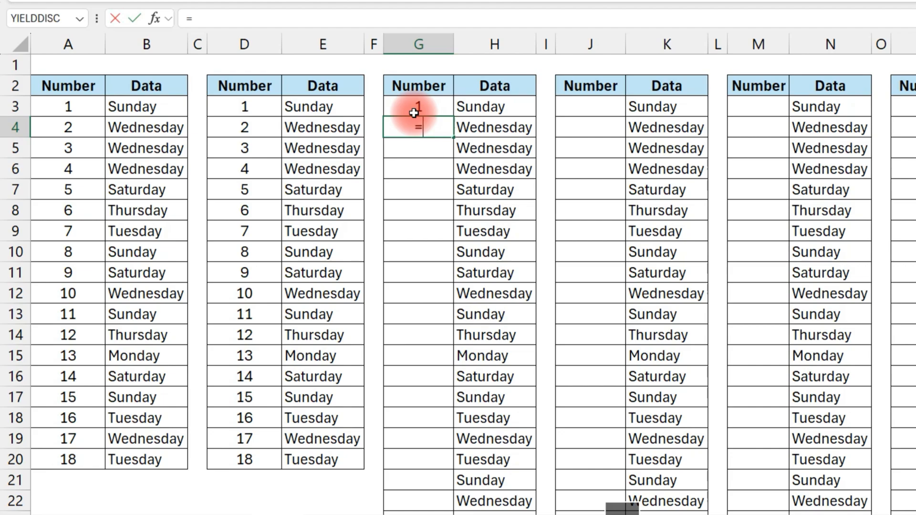
click(419, 107)
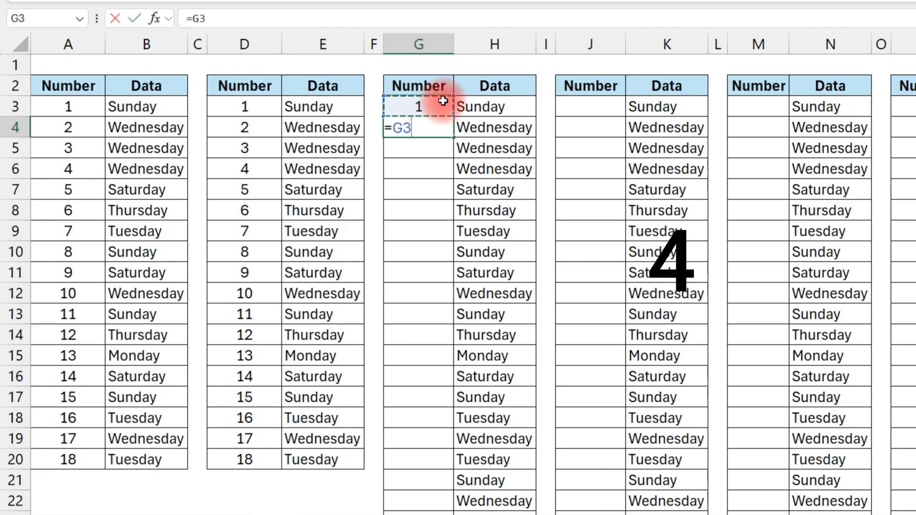
text(+1)
key(Return)
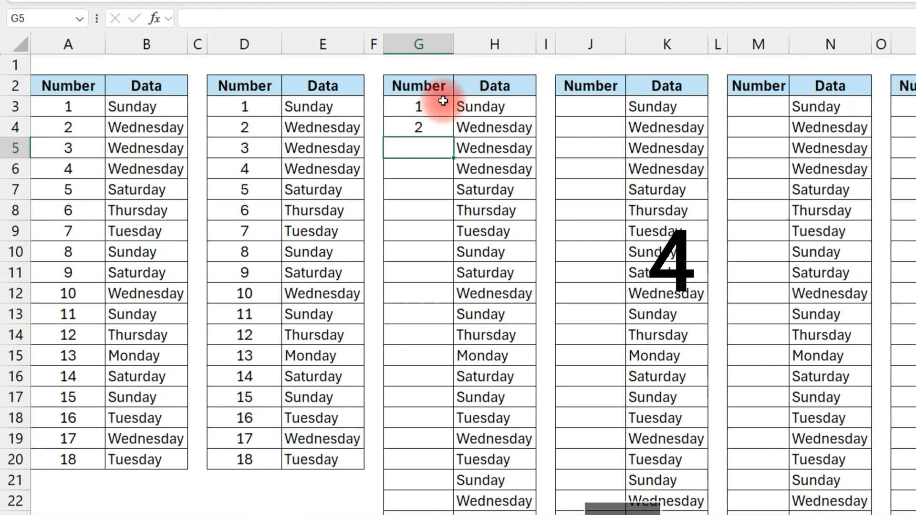
Copy the increment formula from G4 down the rest of the third table's Number column.
click(438, 128)
drag(453, 138, 446, 149)
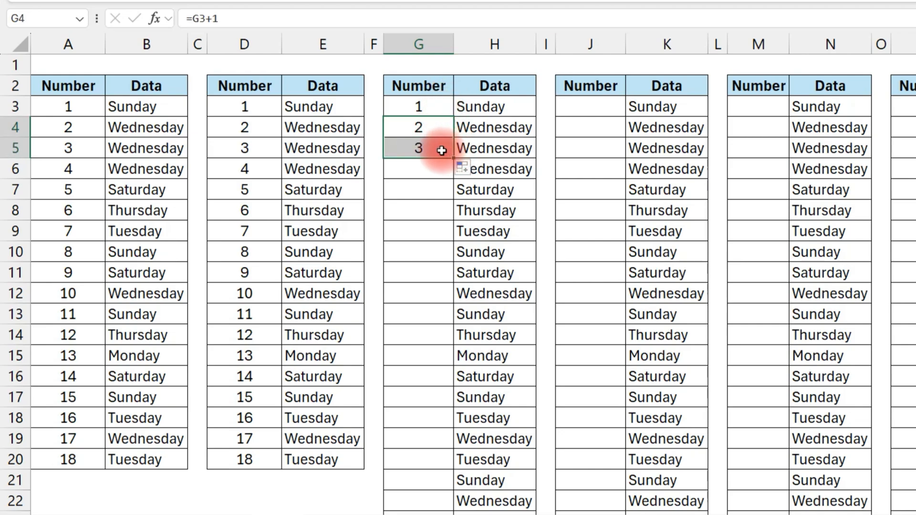
double_click(433, 148)
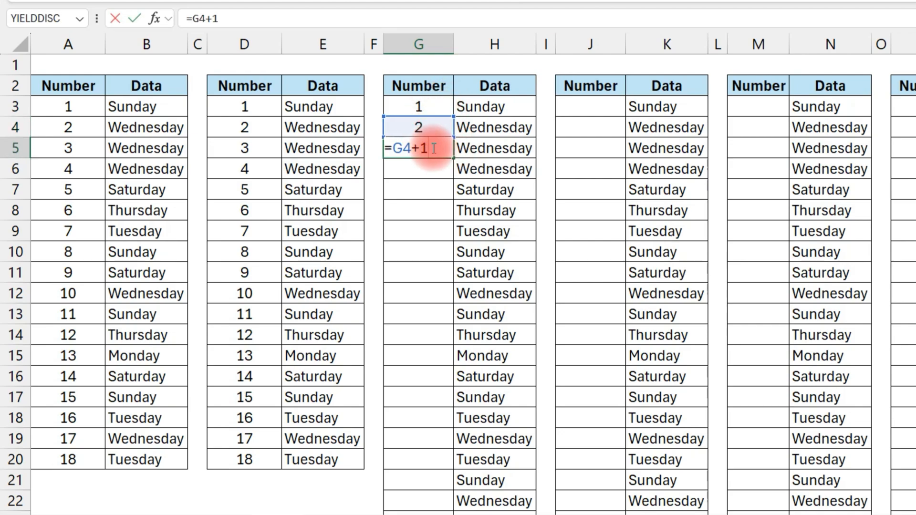
key(Escape)
double_click(454, 159)
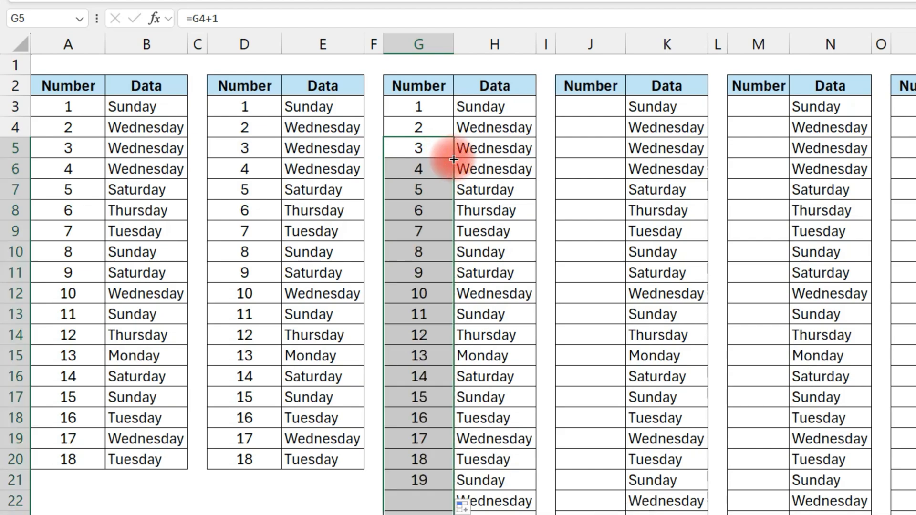
scroll(447, 159, down, 17)
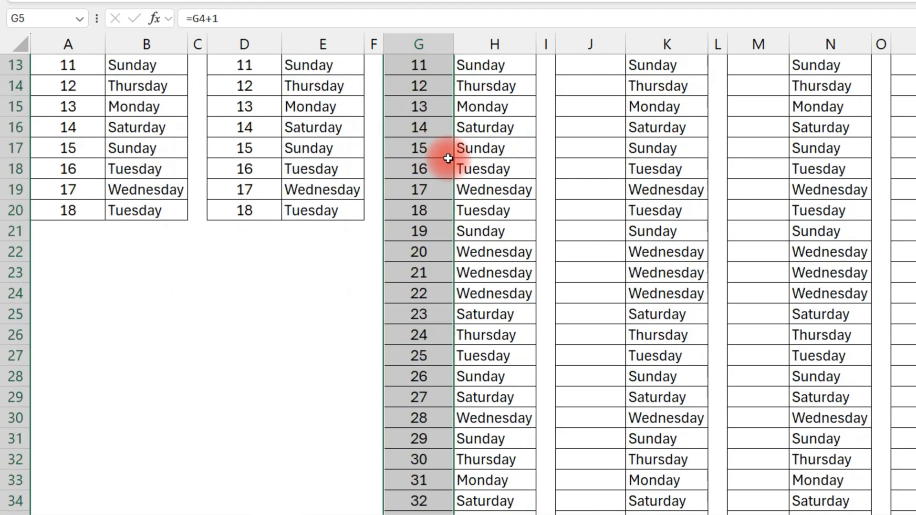
scroll(446, 160, up, 17)
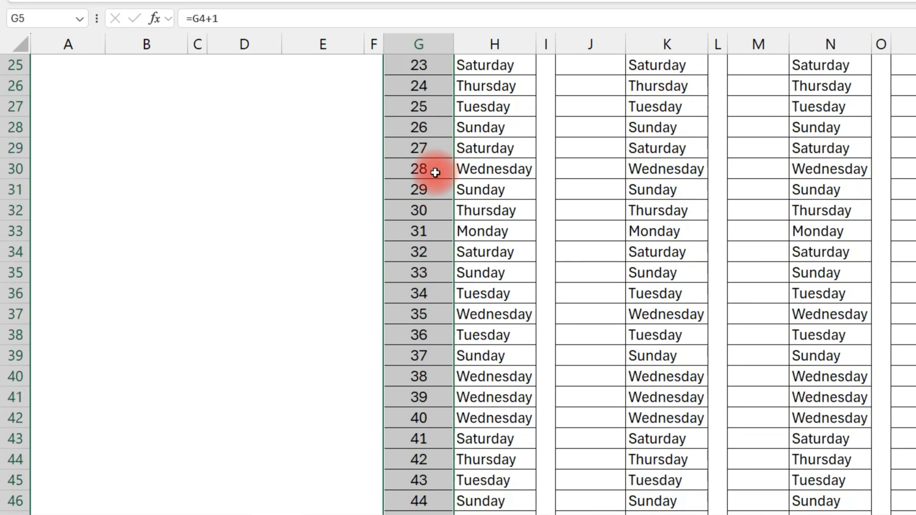
Enter 1 in cell J3 as the first serial number of the fourth table.
click(578, 103)
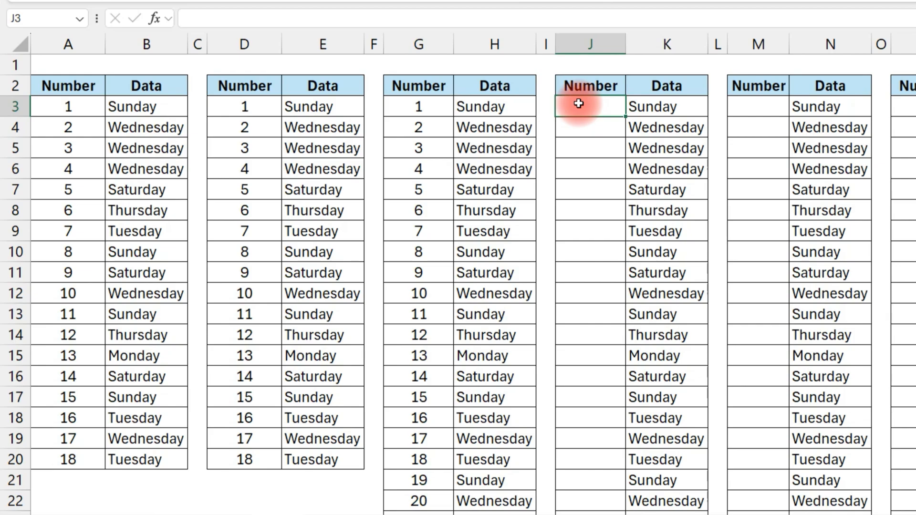
text(1)
key(Return)
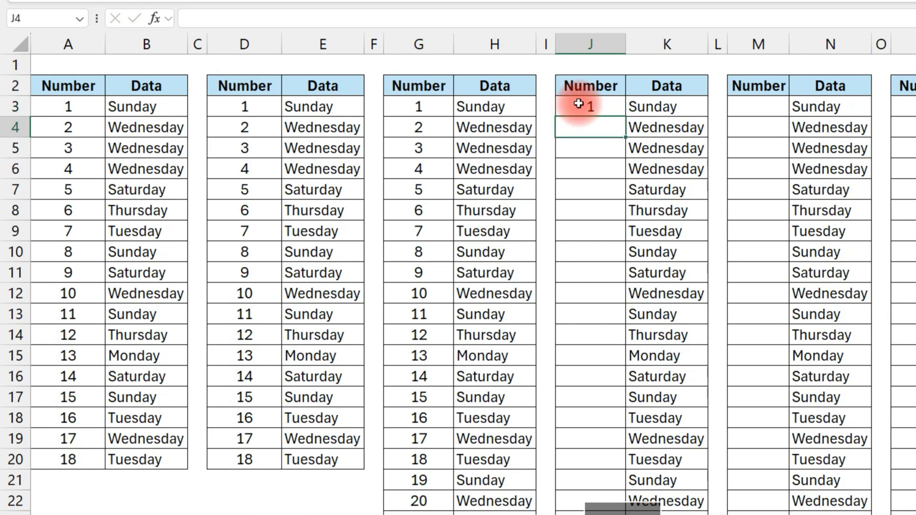
Fill a linear series down column J from J3 using Fill Series in Columns, with step value 1 and stop value 100.
click(579, 103)
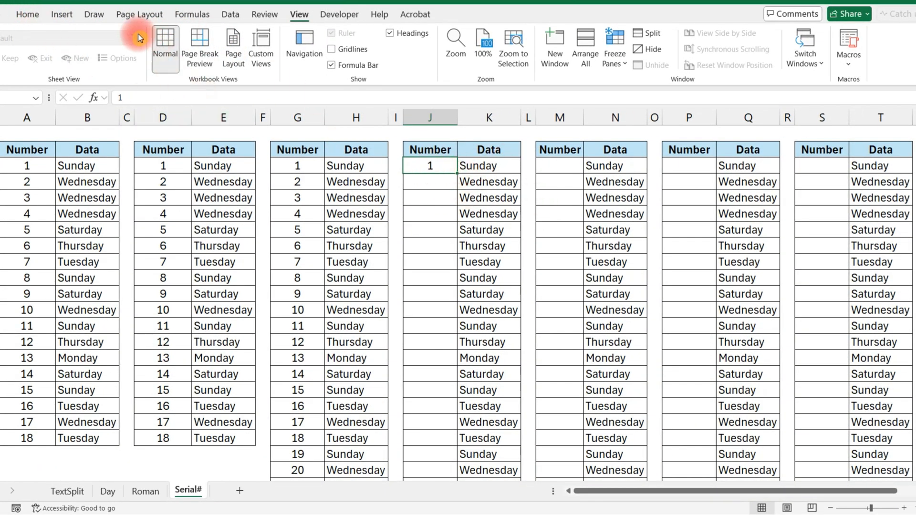
click(28, 15)
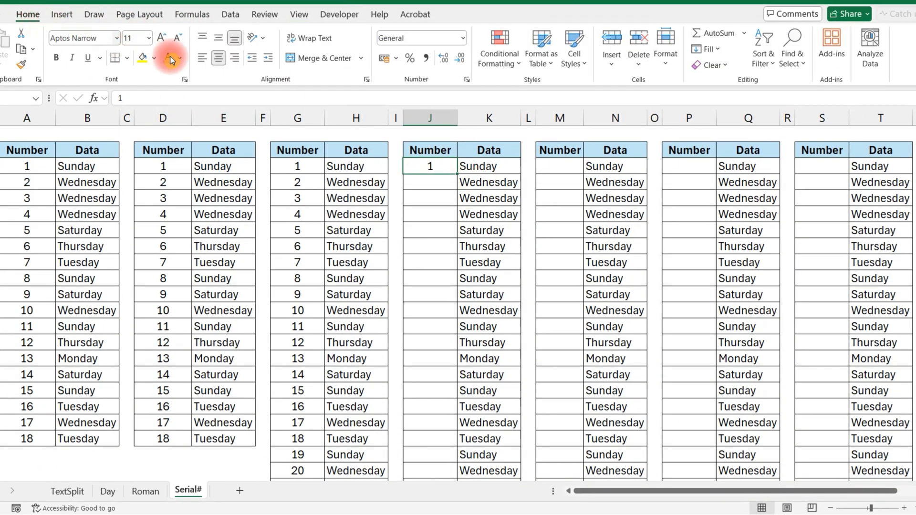
click(716, 50)
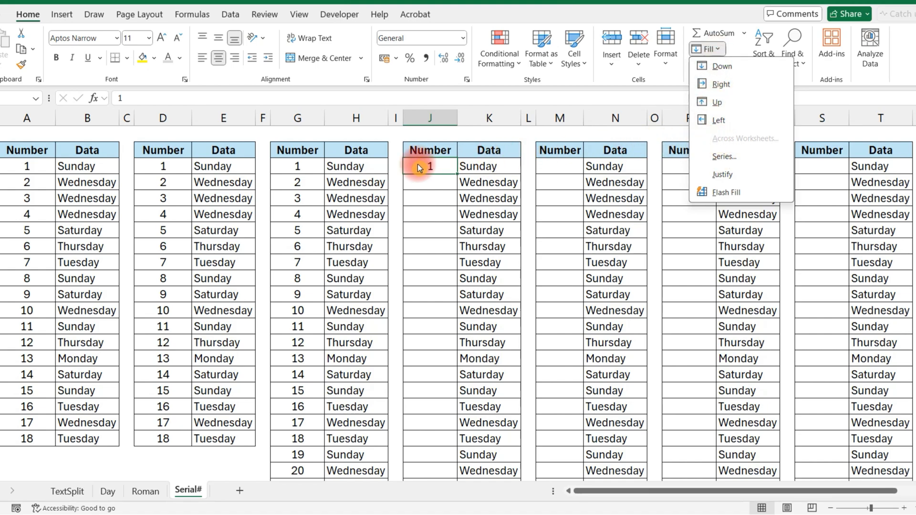
click(724, 163)
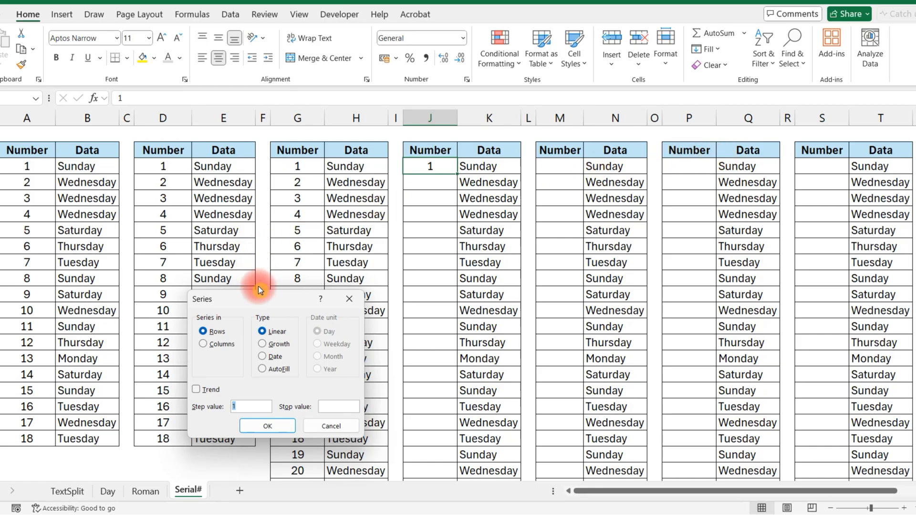
drag(260, 298, 415, 209)
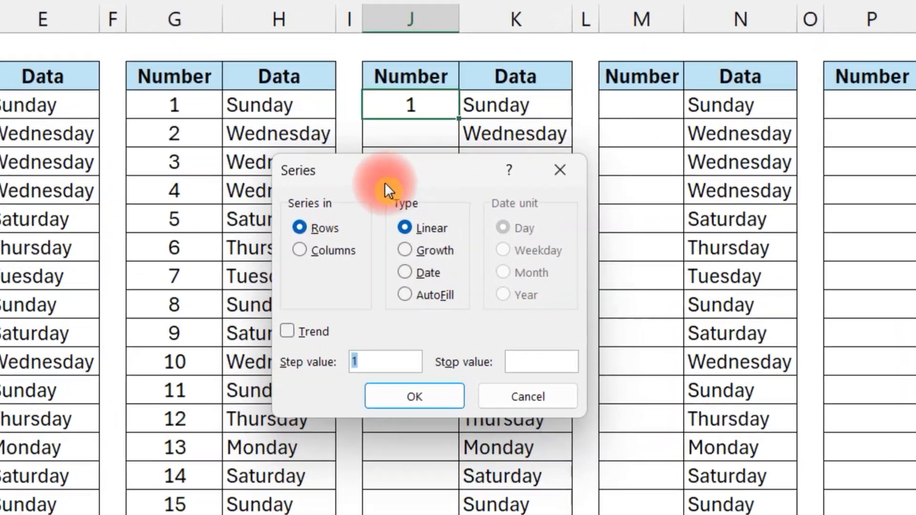
click(328, 228)
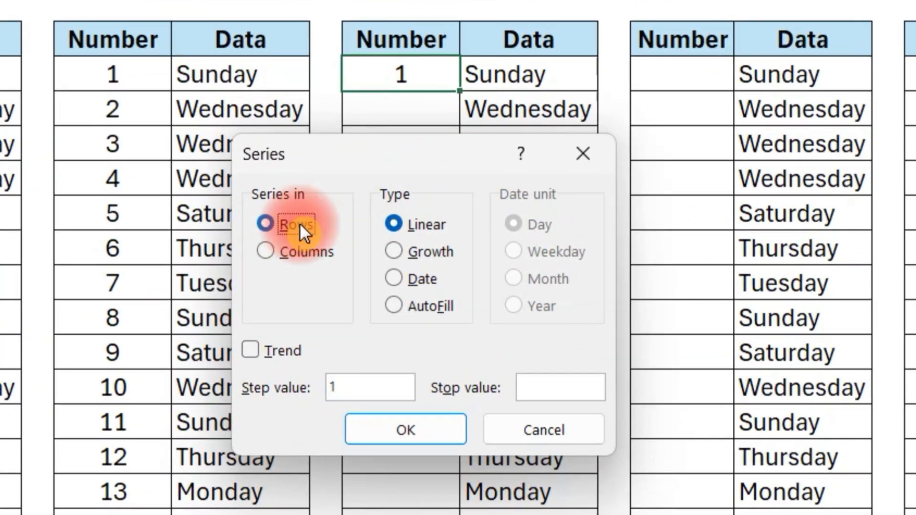
click(298, 251)
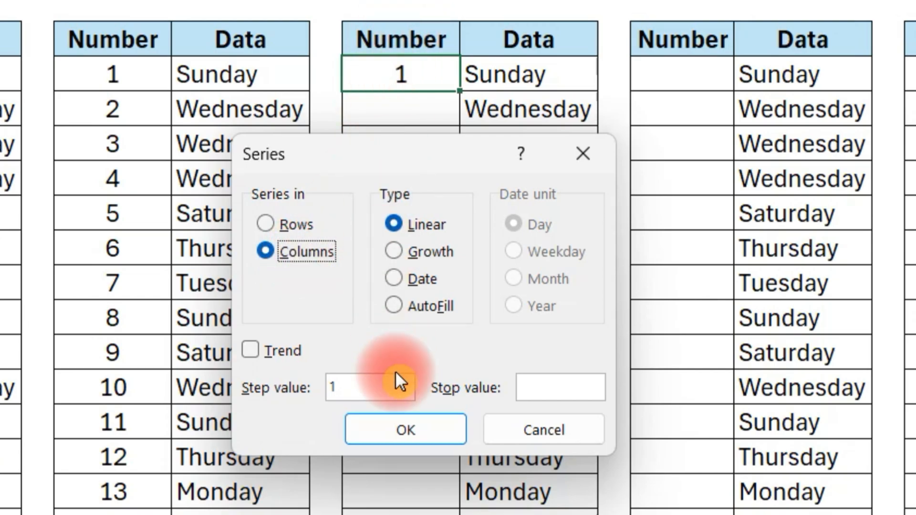
click(403, 224)
click(348, 380)
click(538, 379)
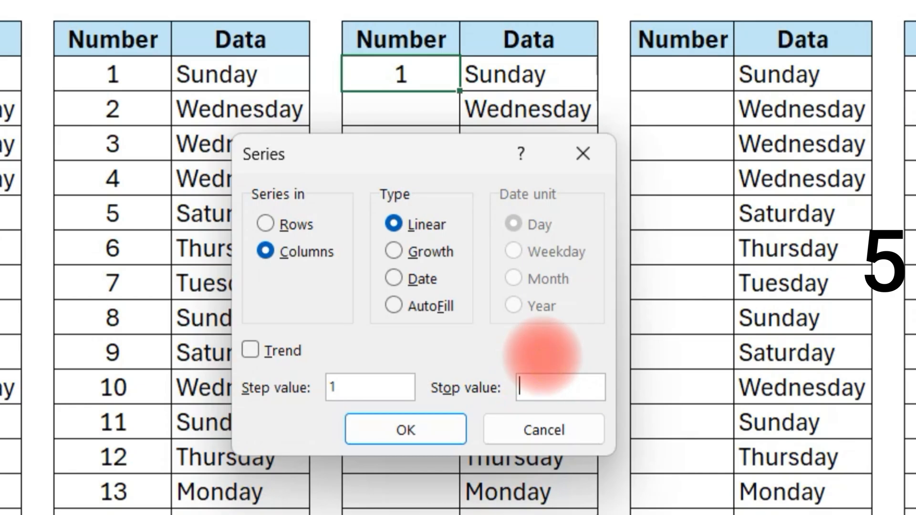
text(100)
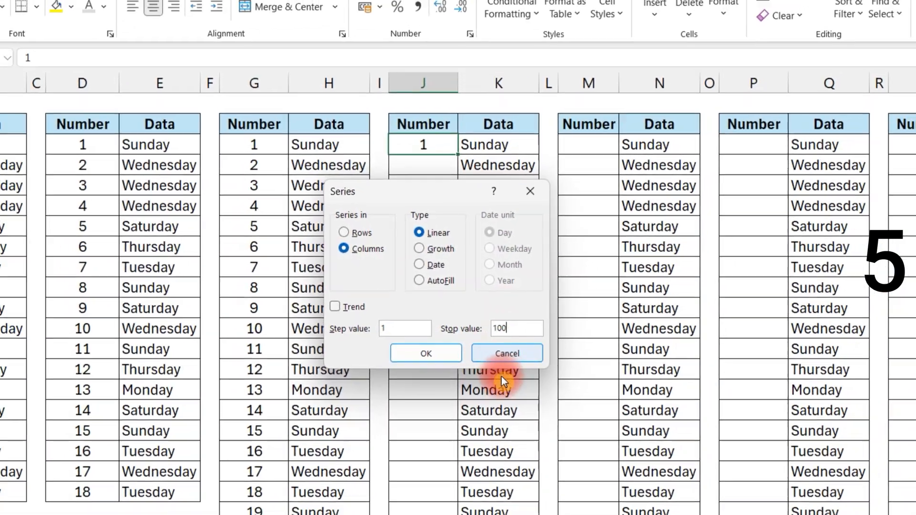
click(392, 432)
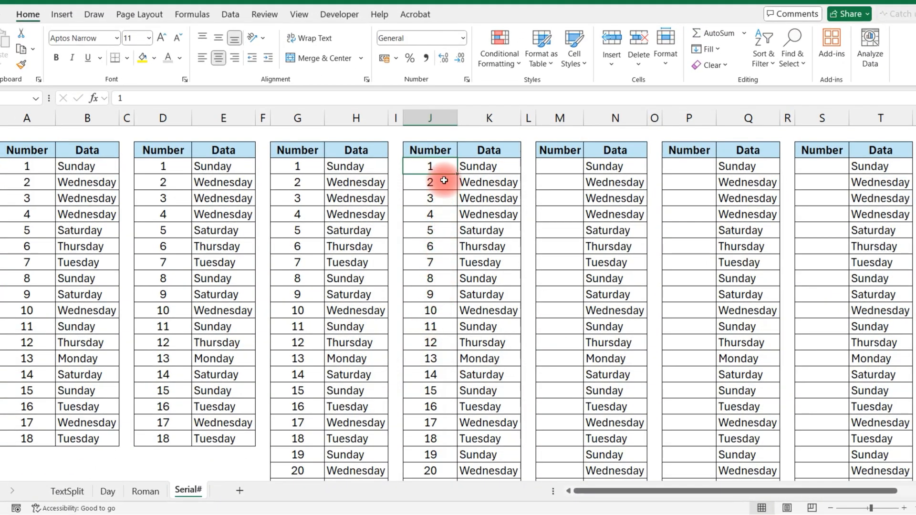
click(432, 244)
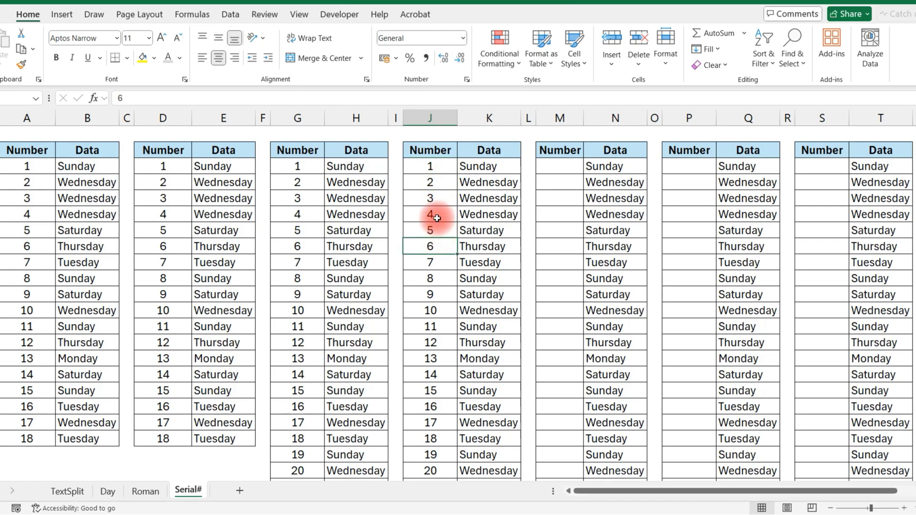
Enter the formula =ROW() in cell M3 of the fifth table's Number column.
scroll(437, 212, down, 15)
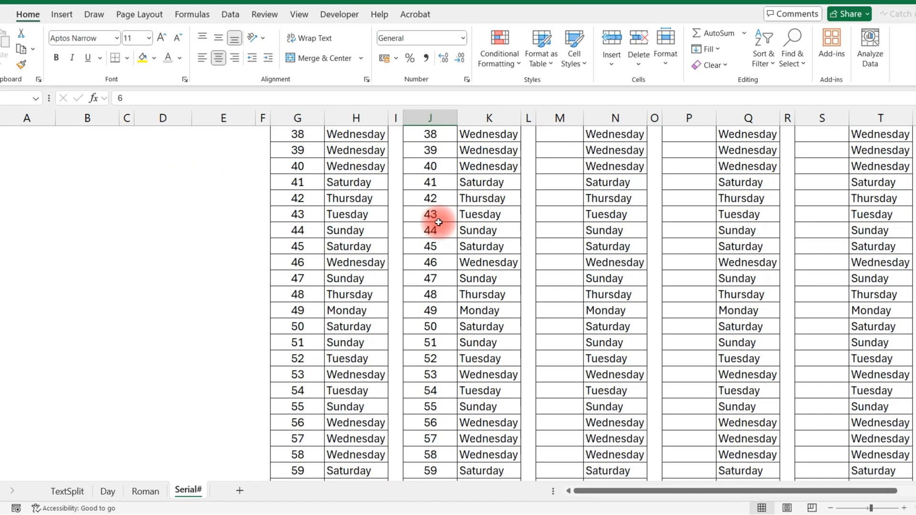
scroll(438, 222, down, 5)
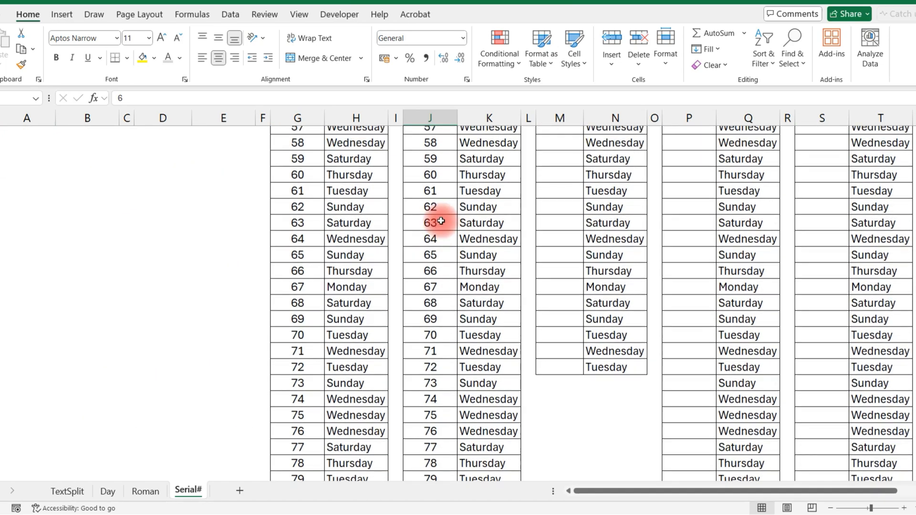
scroll(440, 221, up, 8)
scroll(441, 221, up, 12)
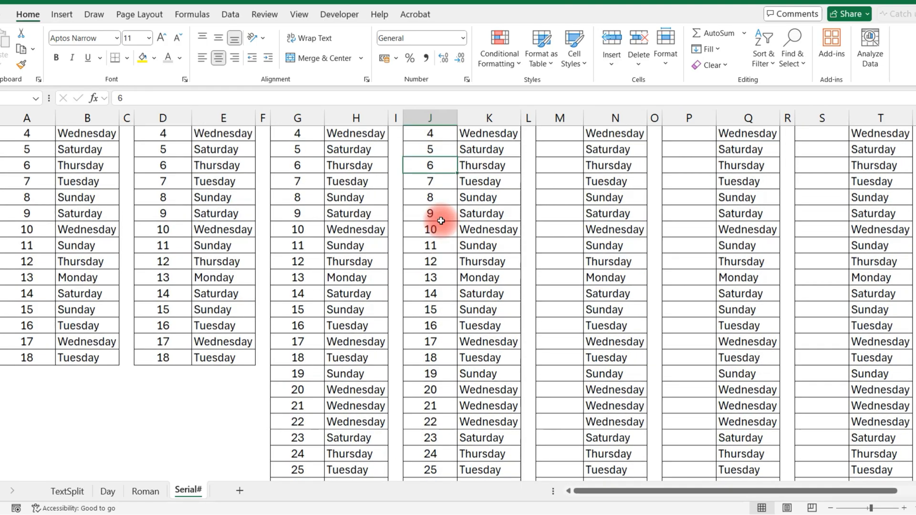
click(558, 174)
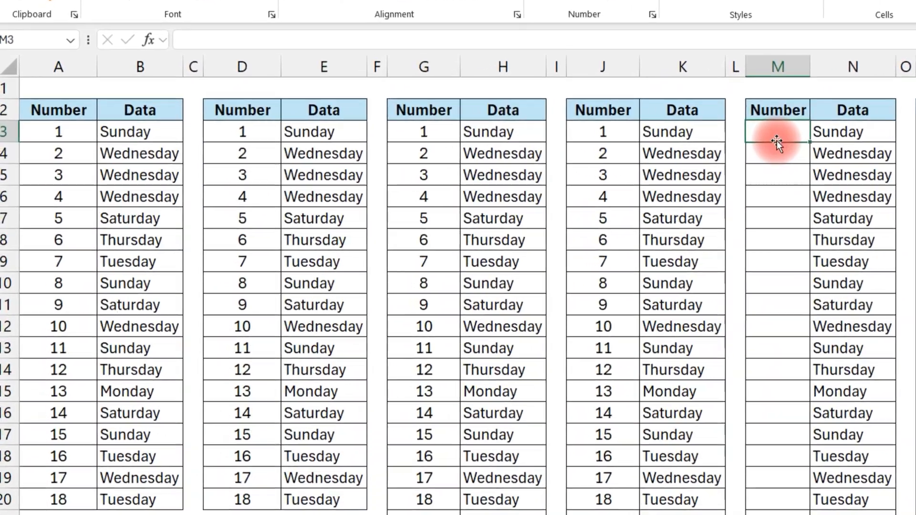
text(=row)
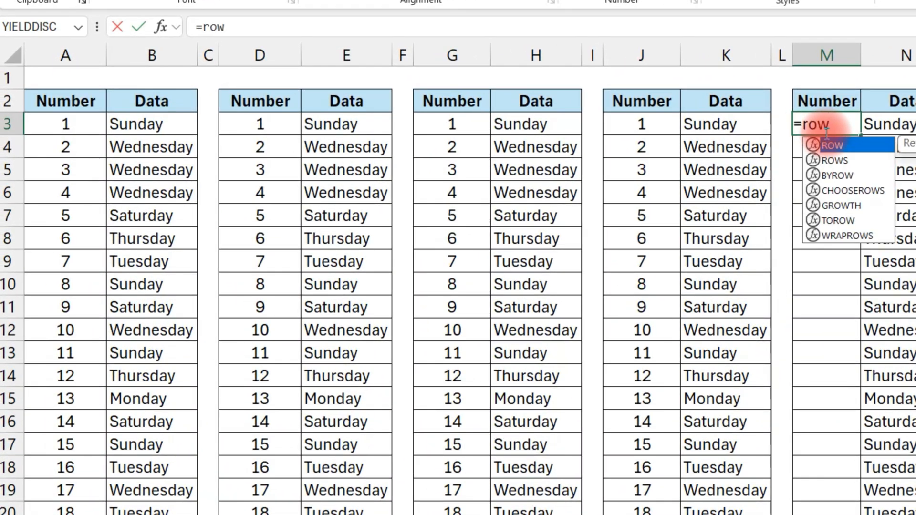
text(())
key(Return)
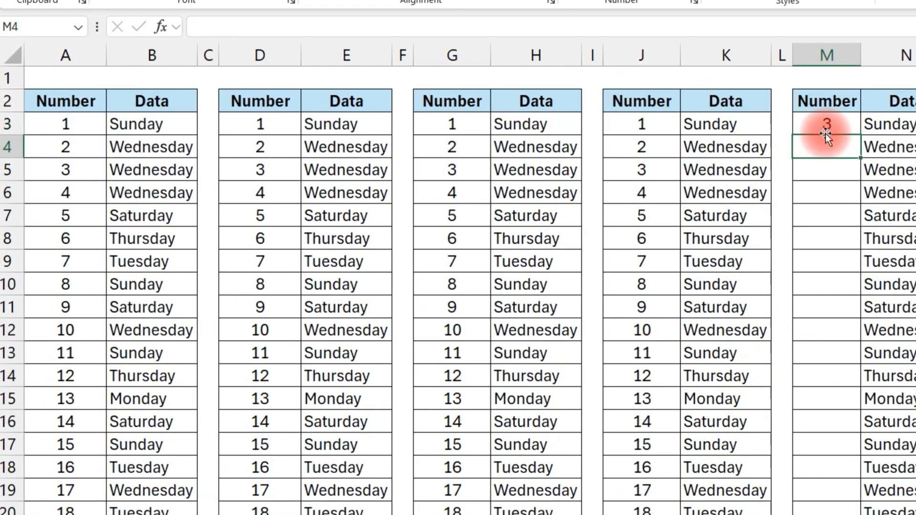
Extend the formula in M3 to =ROW()-2 to offset the rows above the data.
click(799, 127)
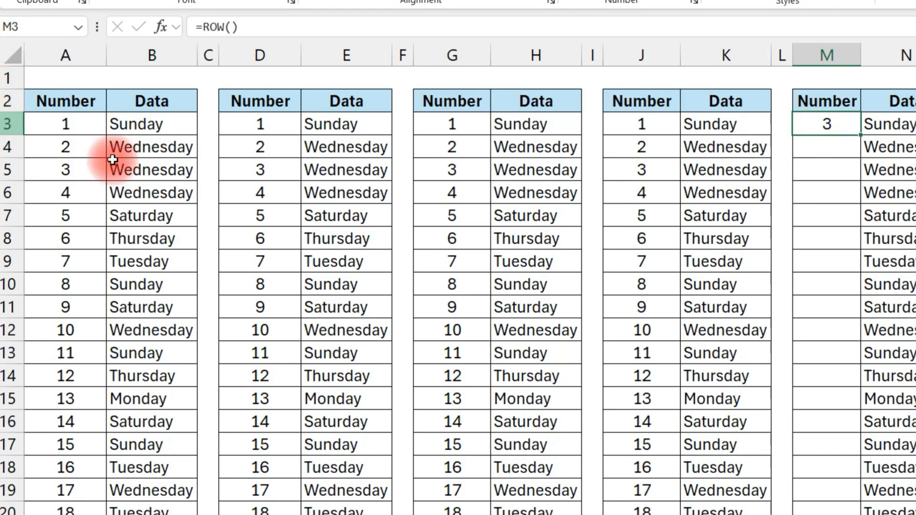
double_click(839, 124)
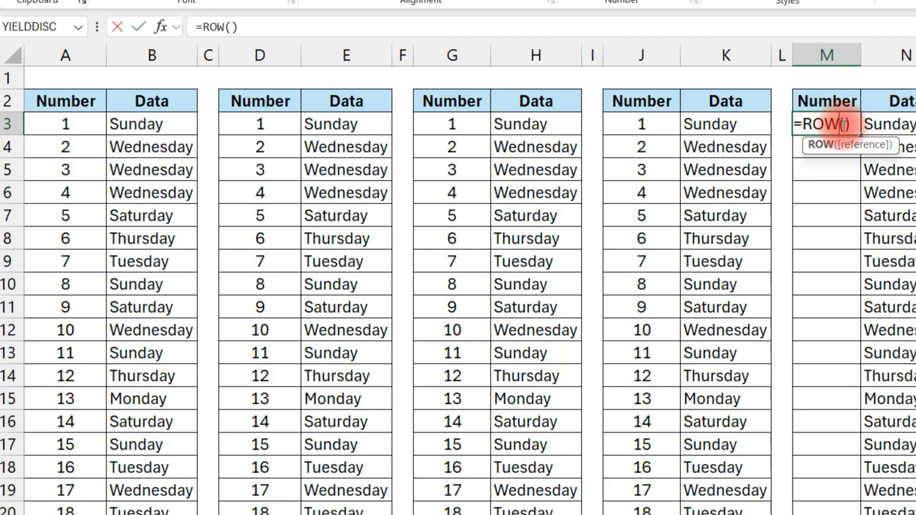
text(-)
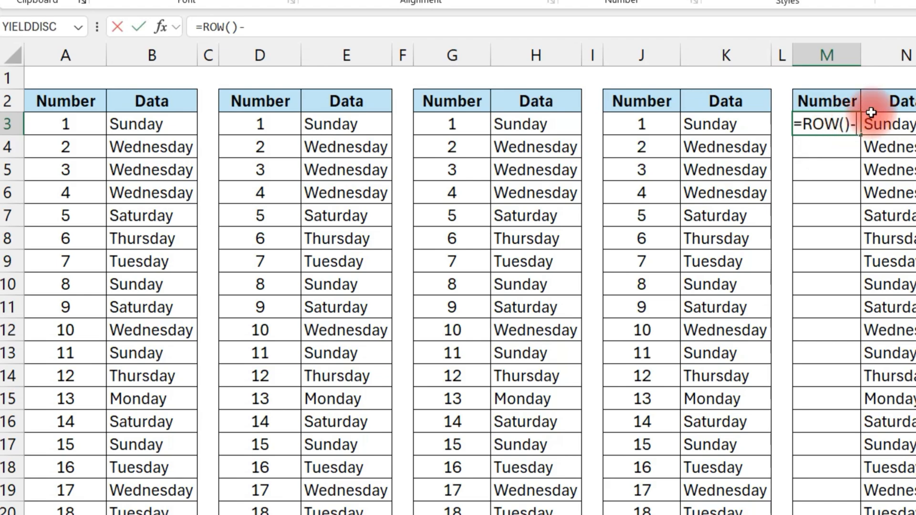
text(2)
key(Return)
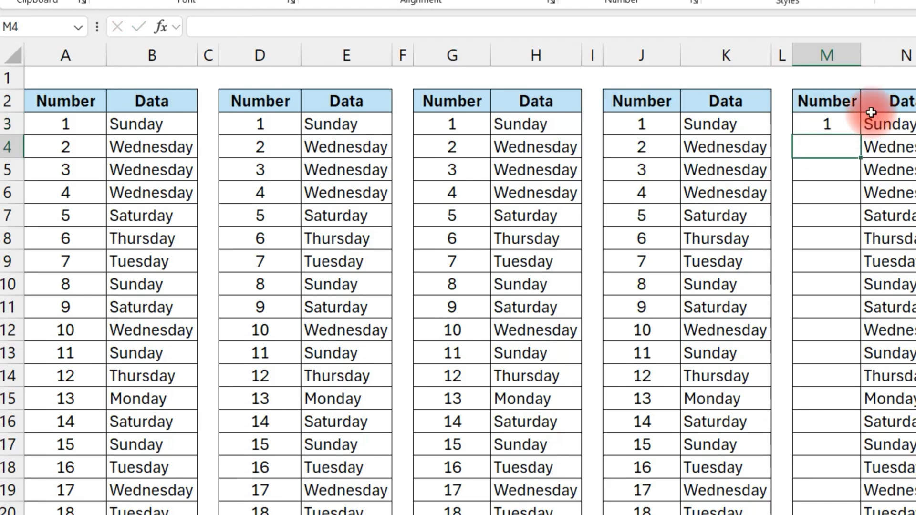
Change the formula in M3 to =ROW(A1) and copy it down the fifth table's Number column.
click(841, 125)
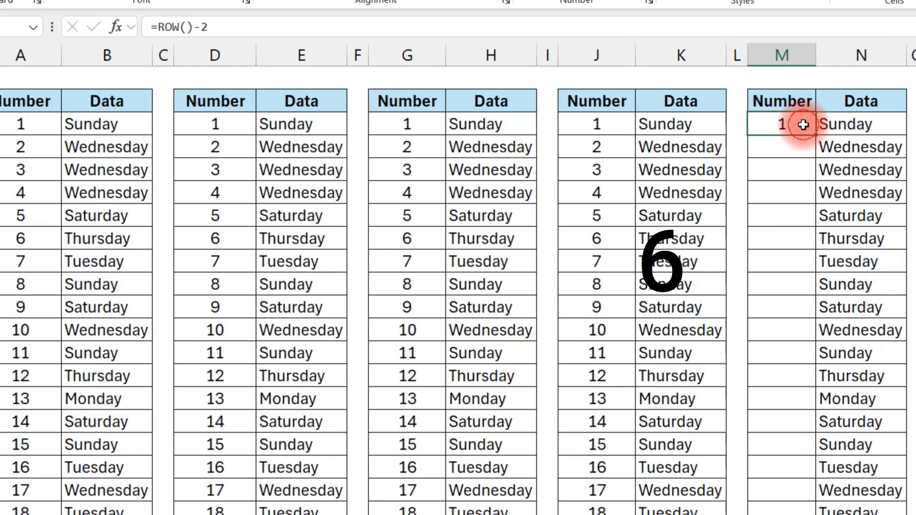
double_click(836, 124)
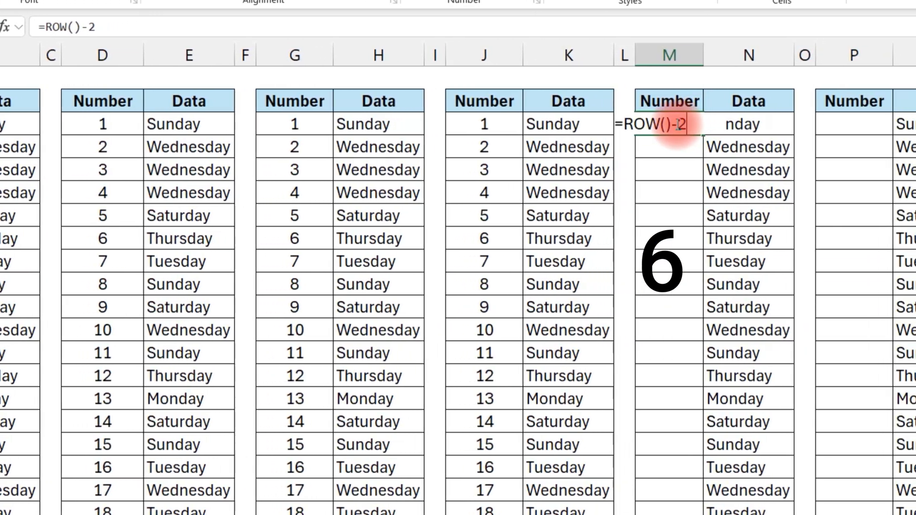
drag(670, 125, 713, 122)
key(BackSpace)
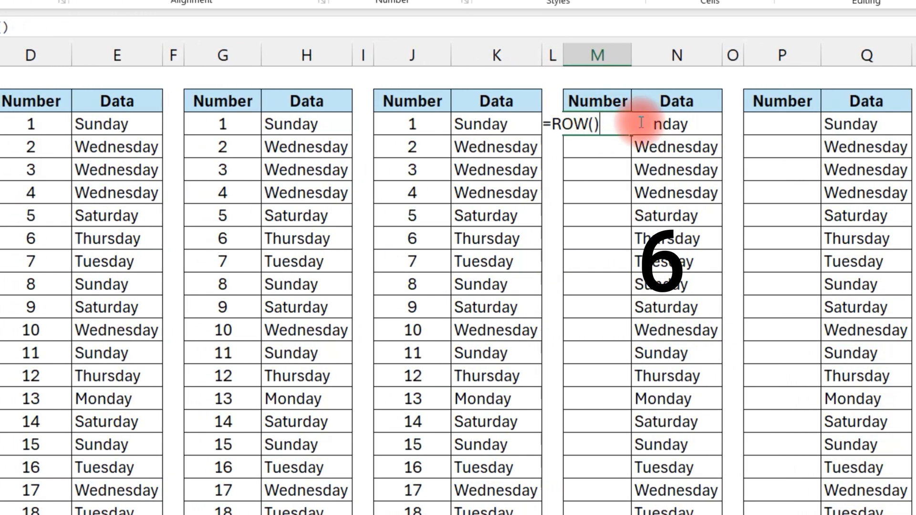
key(Left)
text(a1)
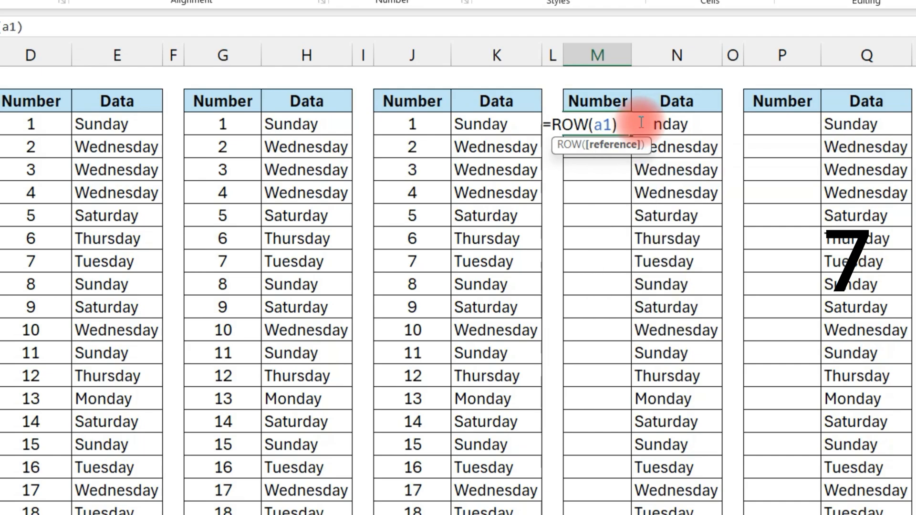
click(630, 121)
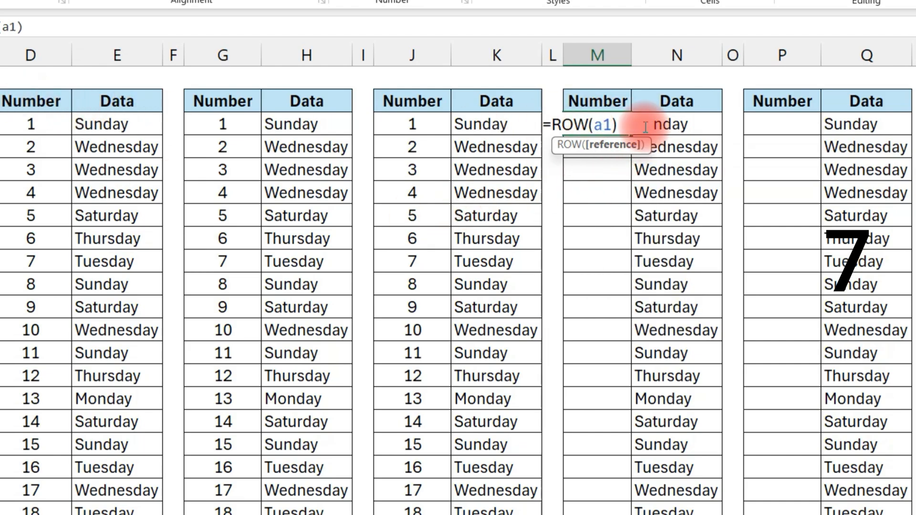
key(Return)
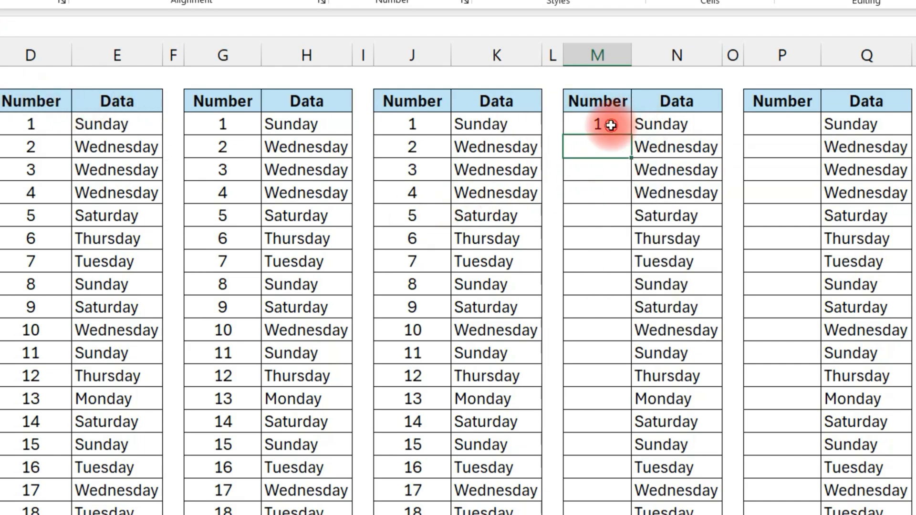
click(609, 124)
double_click(634, 138)
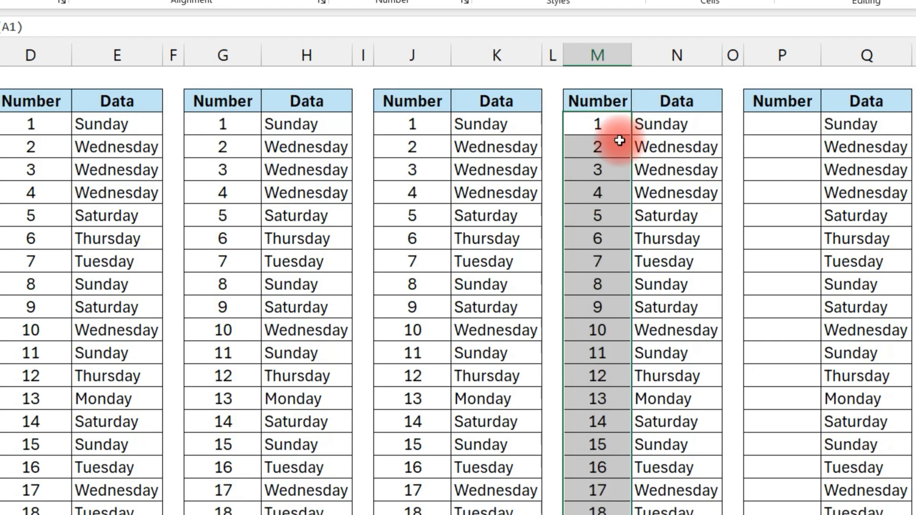
click(771, 126)
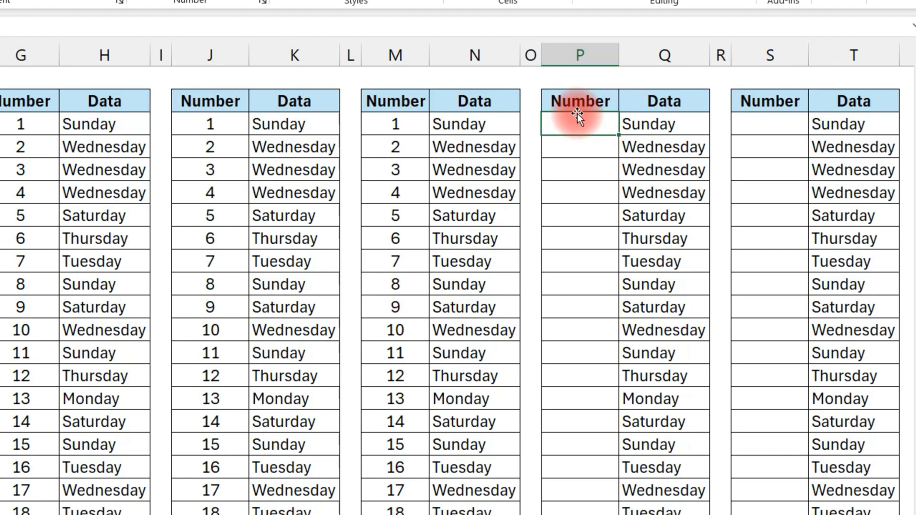
text(=rom)
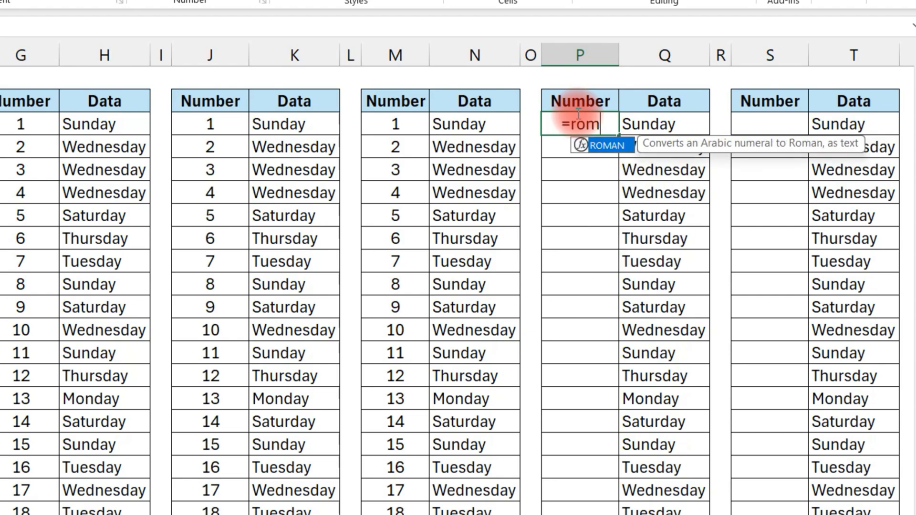
key(Tab)
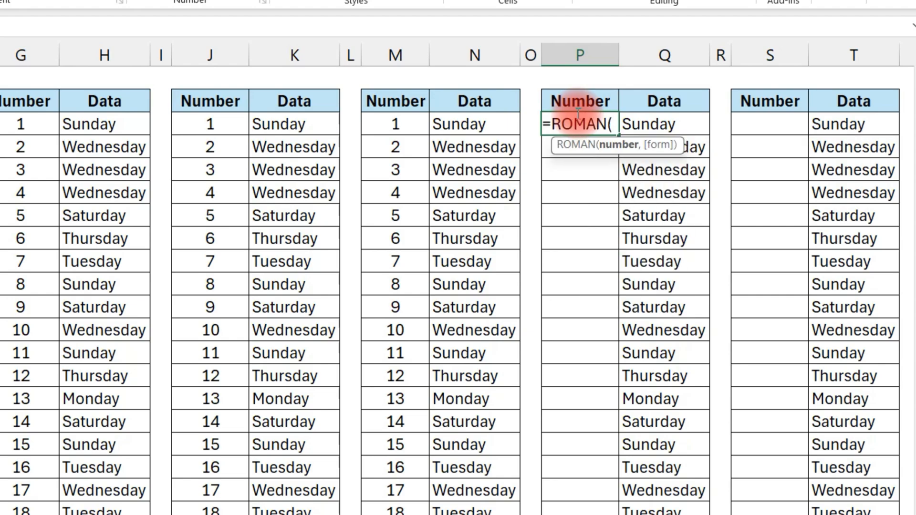
key(Escape)
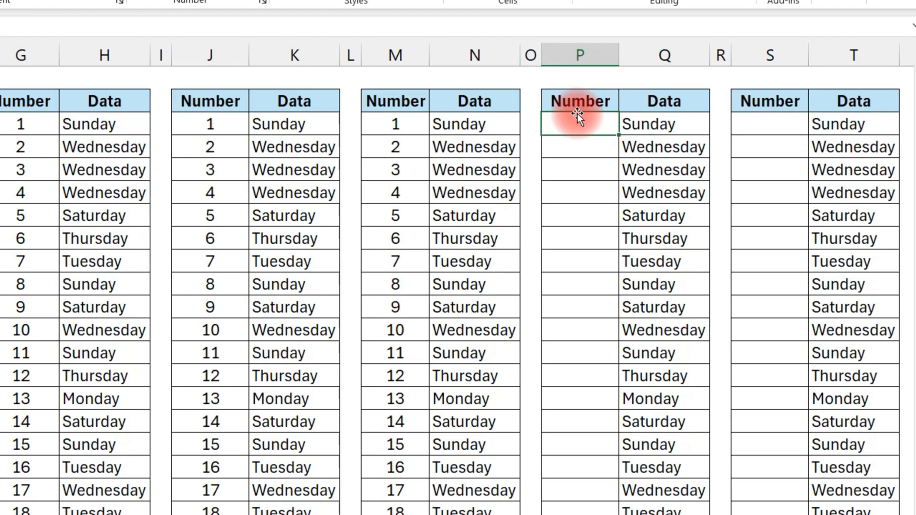
Enter the formula =ROW(A1) in cell P3 of the sixth table's Number column.
text(=row()
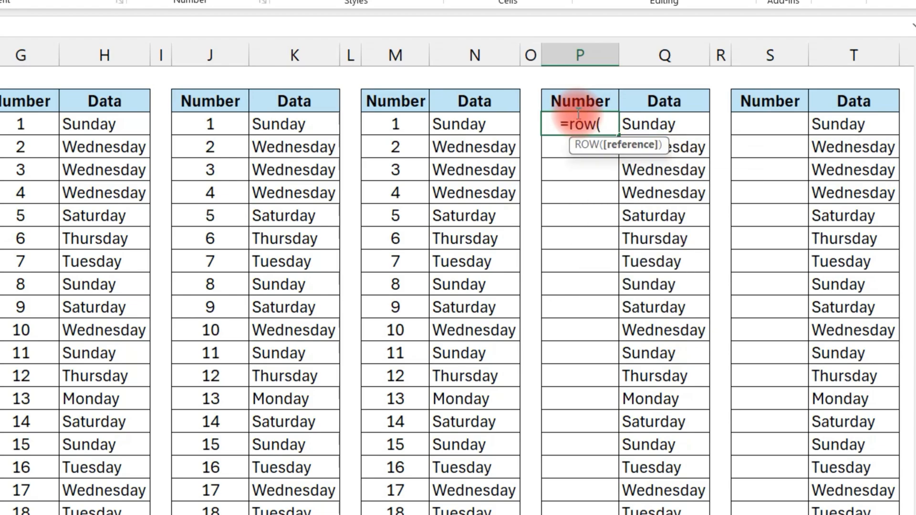
text(a1))
key(Return)
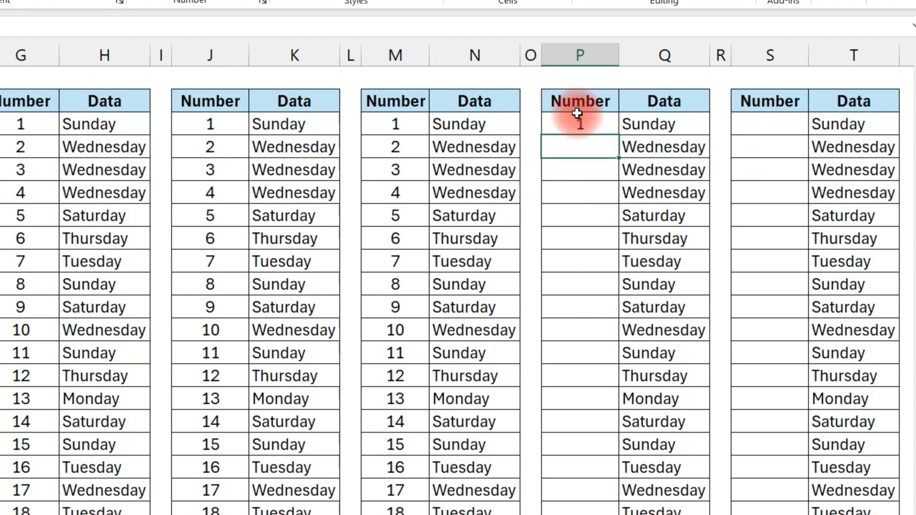
Wrap the formula in P3 in the ROMAN function so that it reads =ROMAN(ROW(A1)).
click(607, 125)
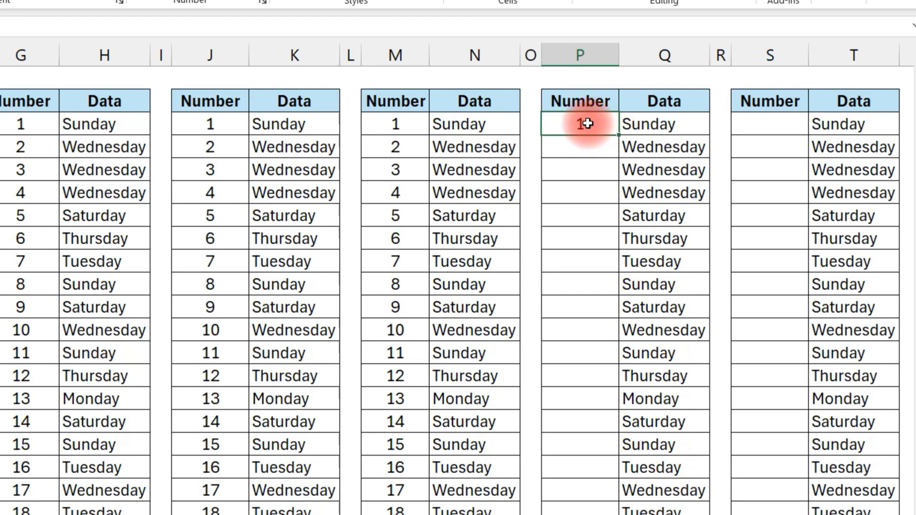
double_click(587, 124)
drag(551, 123, 643, 123)
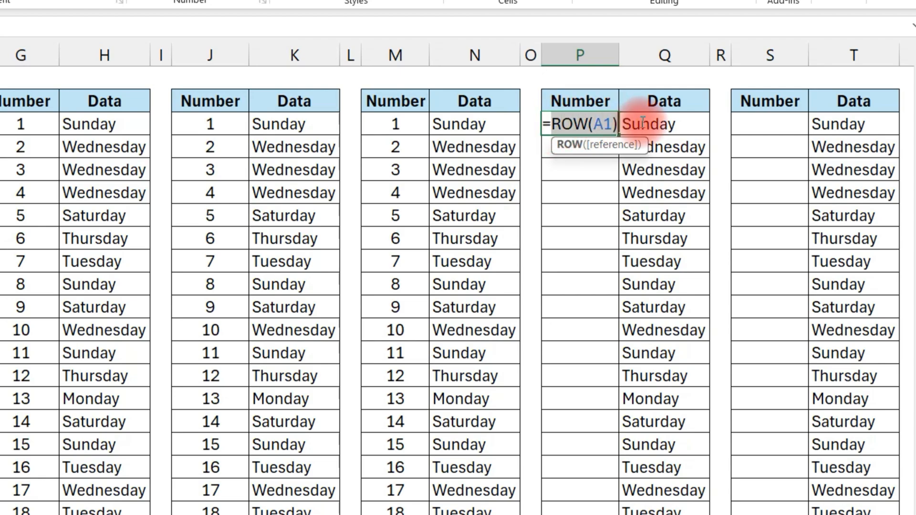
click(552, 124)
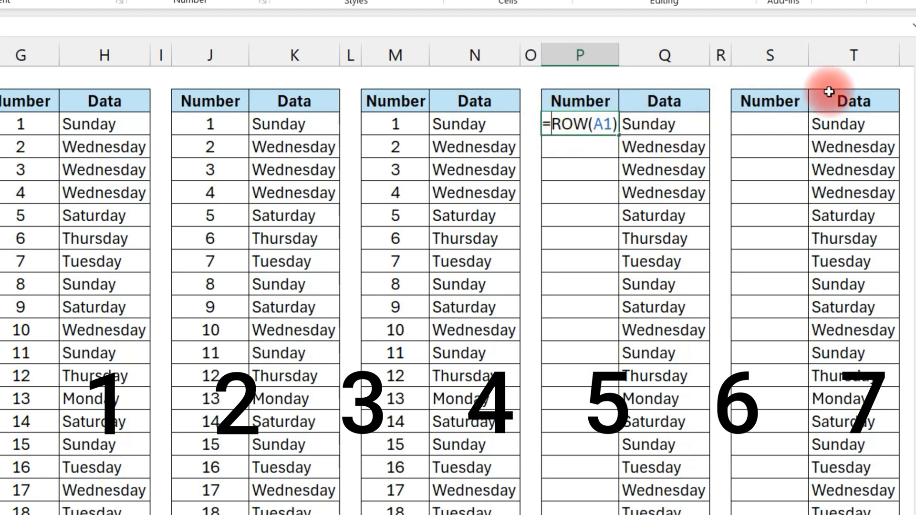
text(rom)
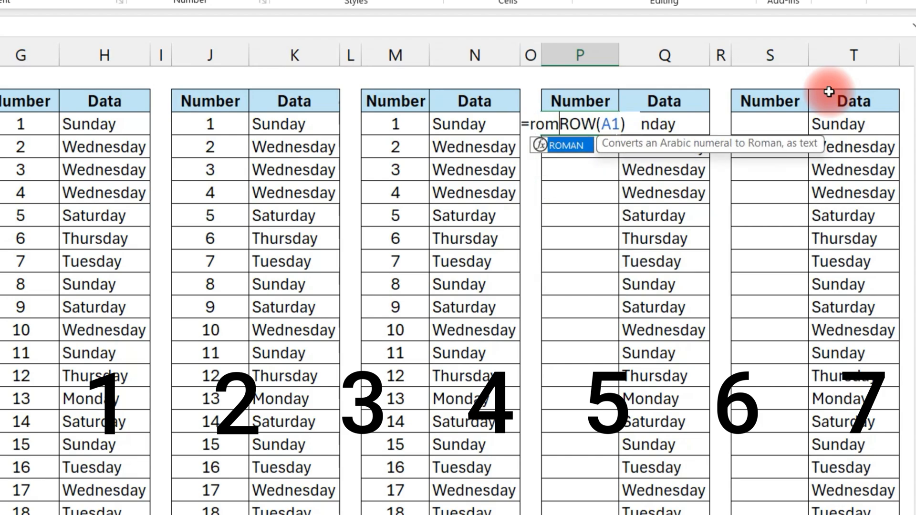
key(Tab)
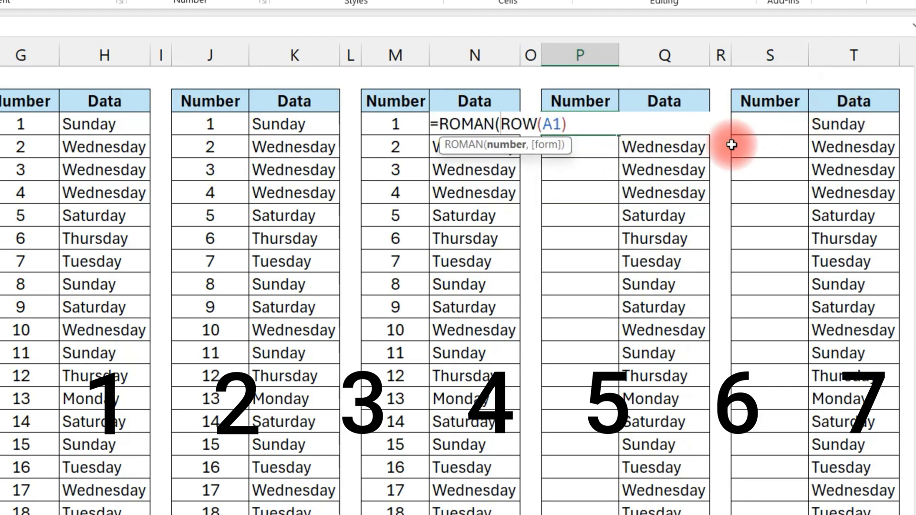
click(568, 125)
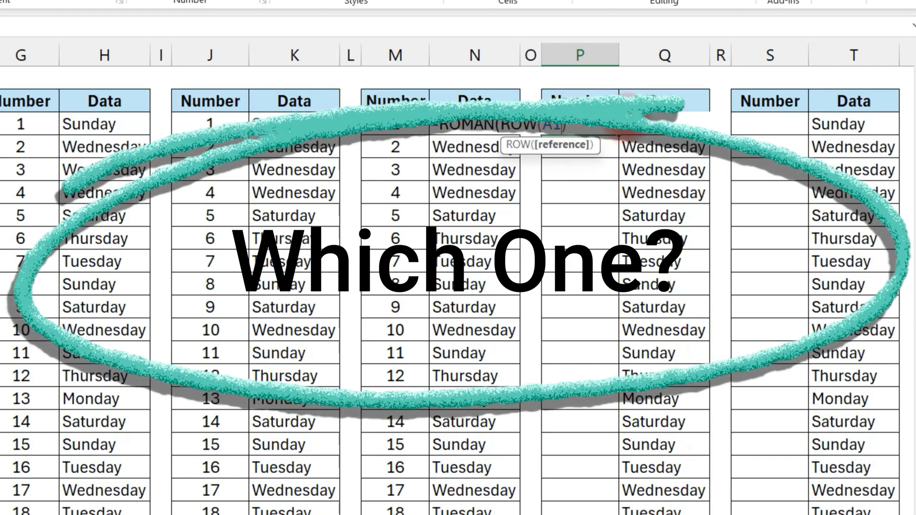
text())
key(Return)
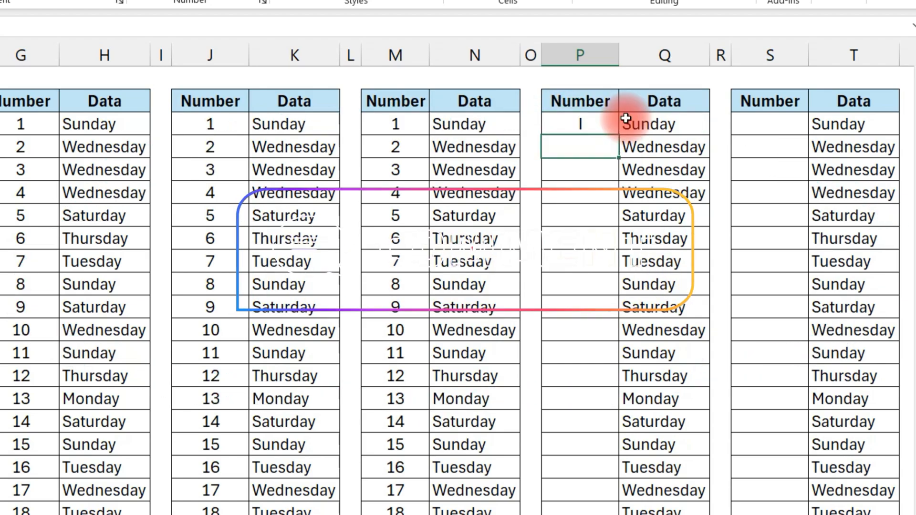
Copy the Roman numeral formula from P3 down the rest of the sixth table's Number column.
click(593, 127)
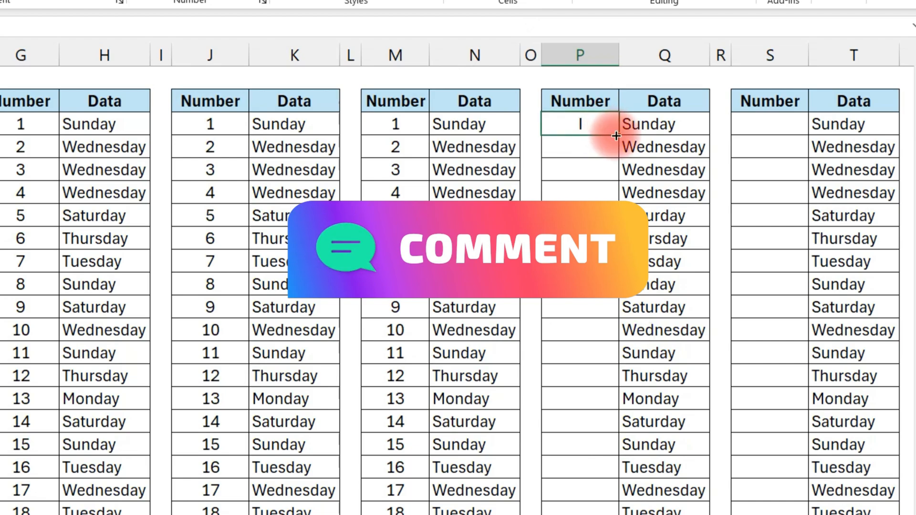
double_click(617, 135)
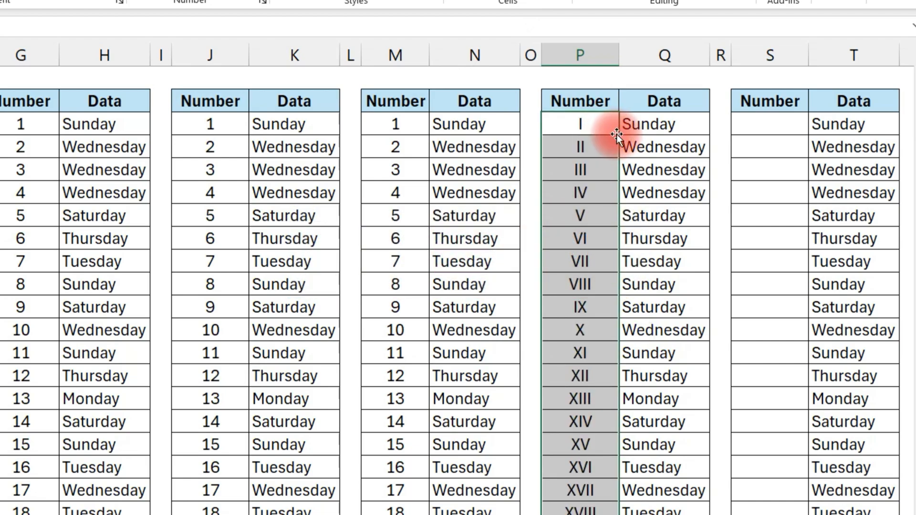
scroll(588, 195, down, 2)
scroll(601, 210, up, 2)
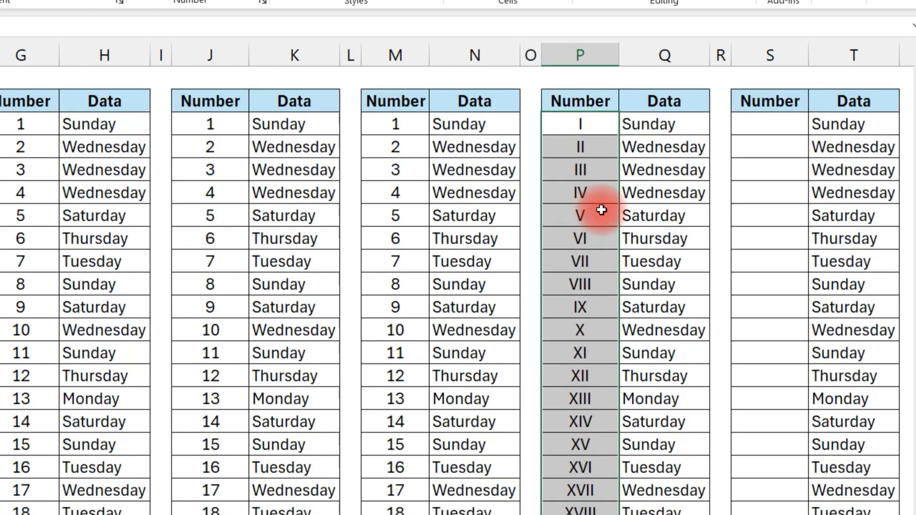
Enter the formula =SEQUENCE(100,1) in cell S3 to number all rows of the seventh table.
click(746, 121)
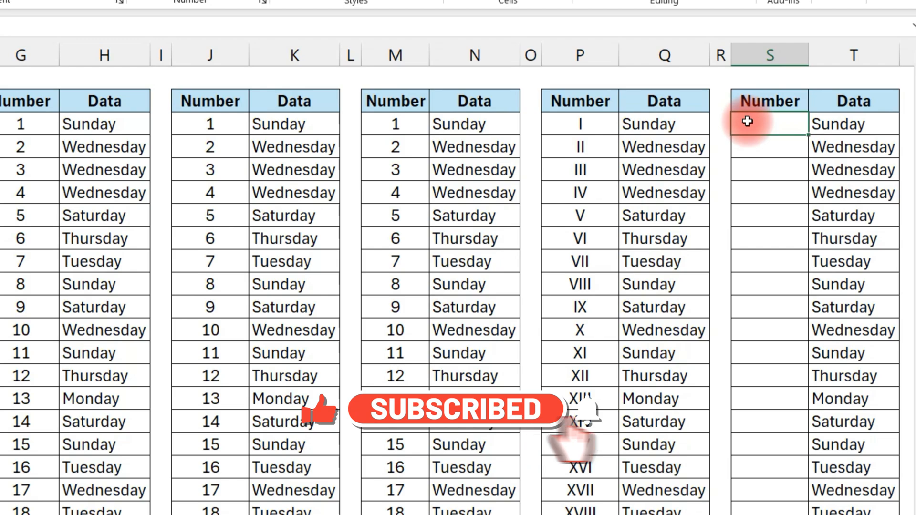
text(=)
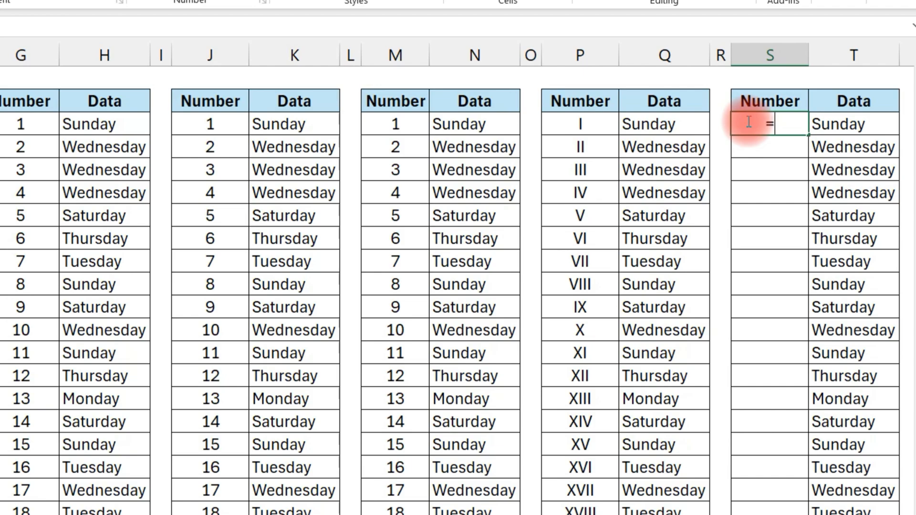
text(sequ)
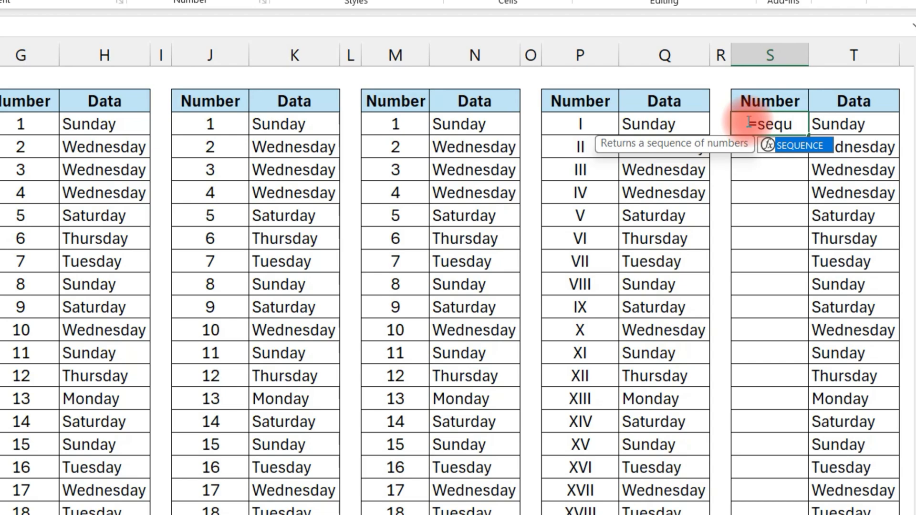
key(Tab)
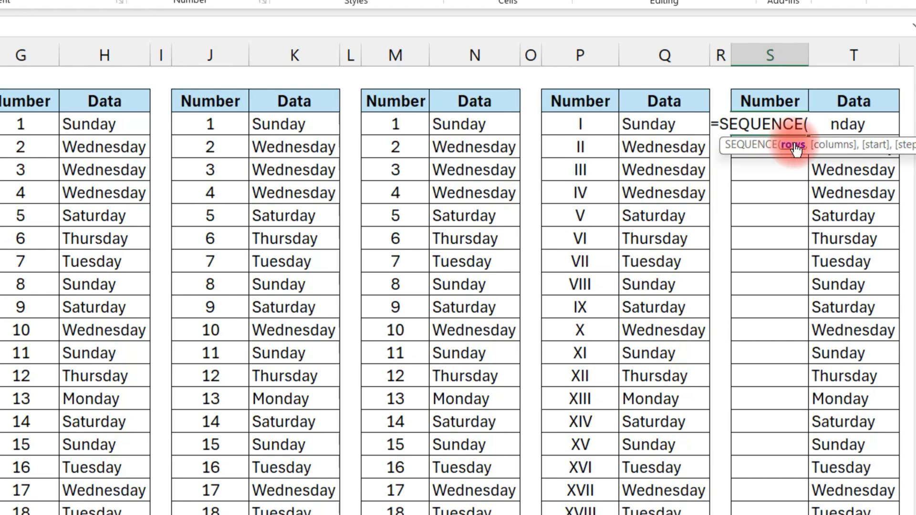
text(100,)
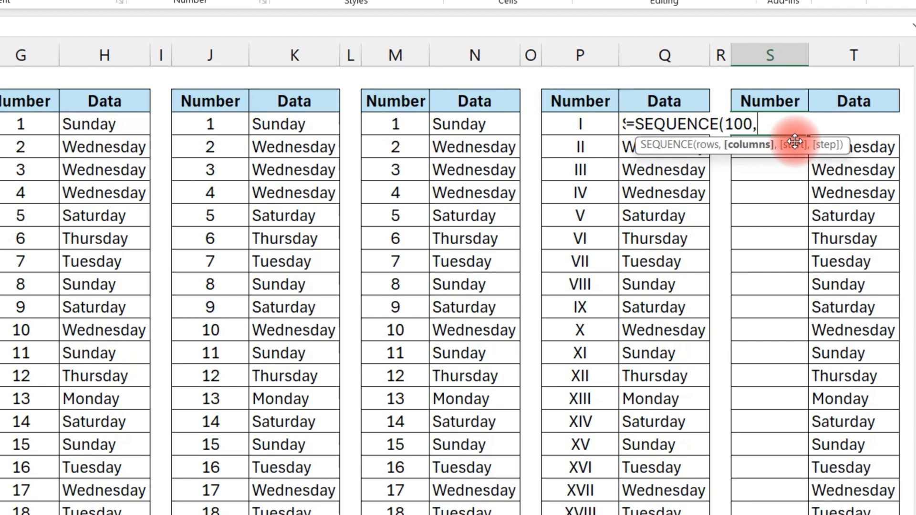
text(1)
key(Return)
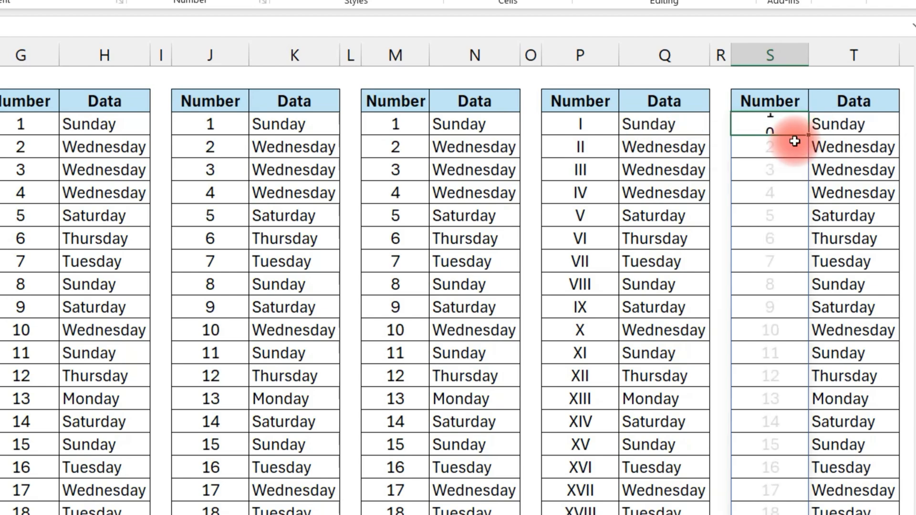
Examine the generated serial numbers in the seventh table's Number column from the first row to the last.
click(794, 125)
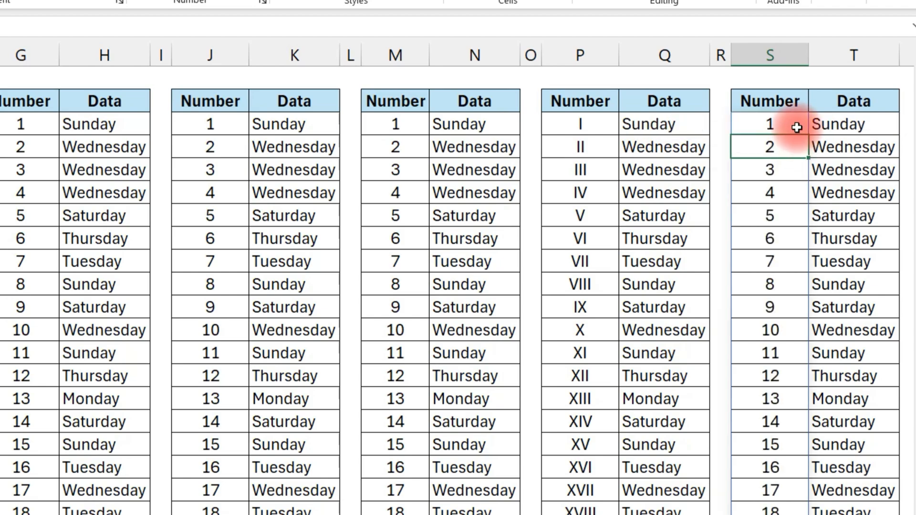
scroll(776, 189, down, 6)
scroll(776, 189, down, 20)
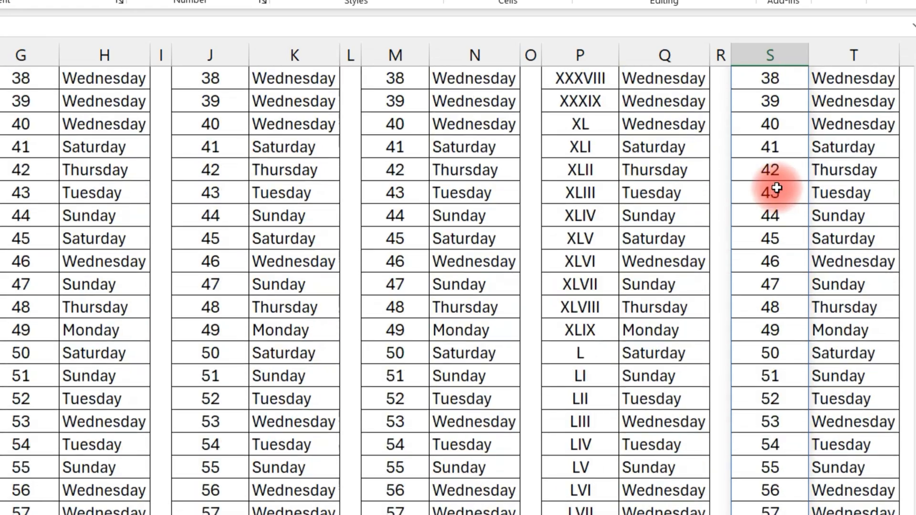
scroll(778, 190, down, 4)
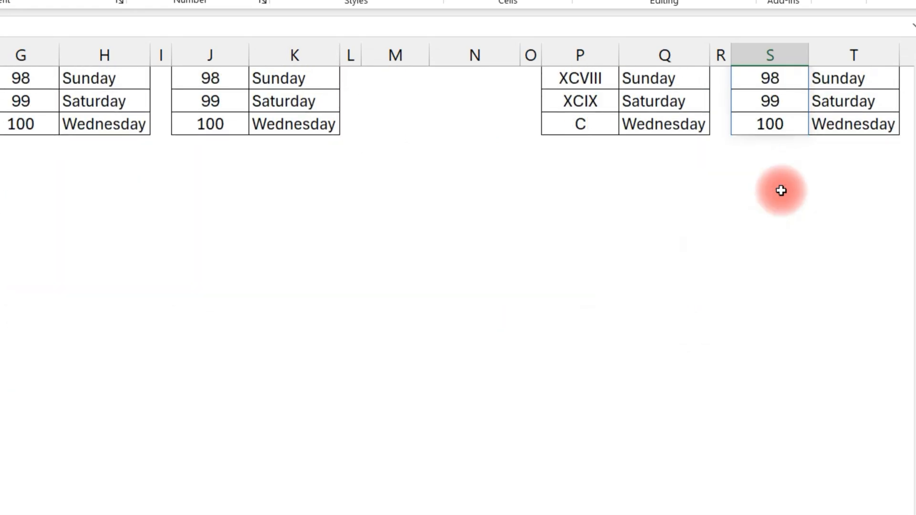
scroll(779, 188, up, 1)
click(782, 190)
scroll(782, 188, up, 20)
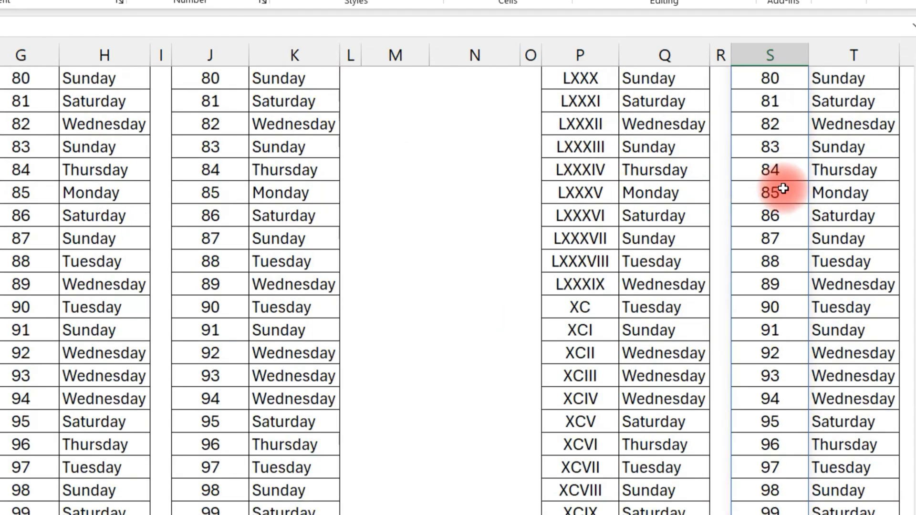
scroll(785, 188, up, 9)
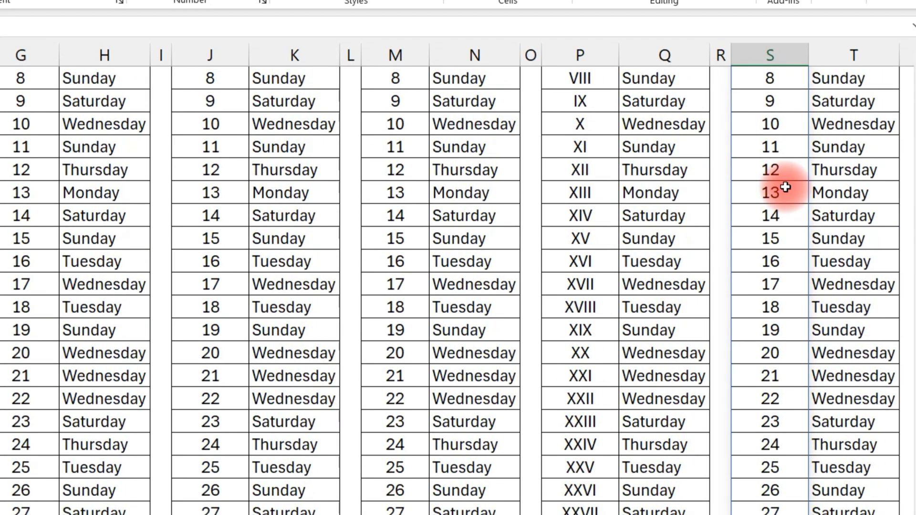